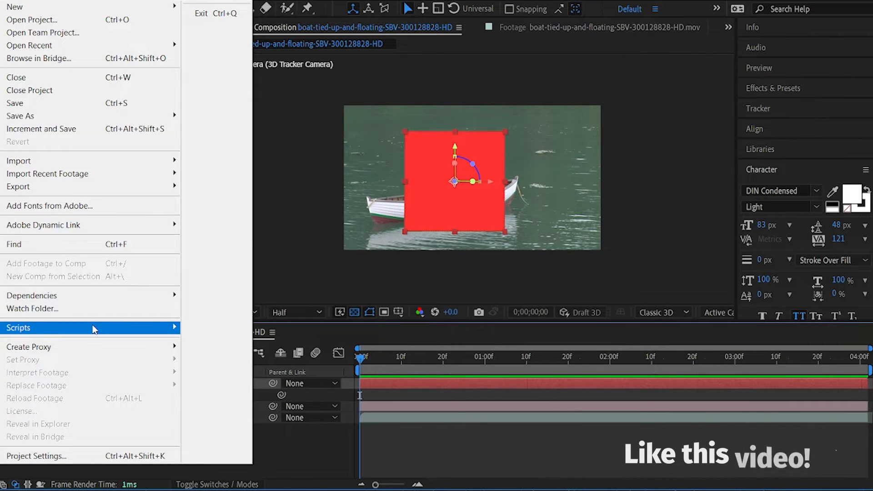
# Run the NormalizeTrack script on the tracked boat scene.
pyautogui.moveTo(169, 328)
pyautogui.click(214, 329)
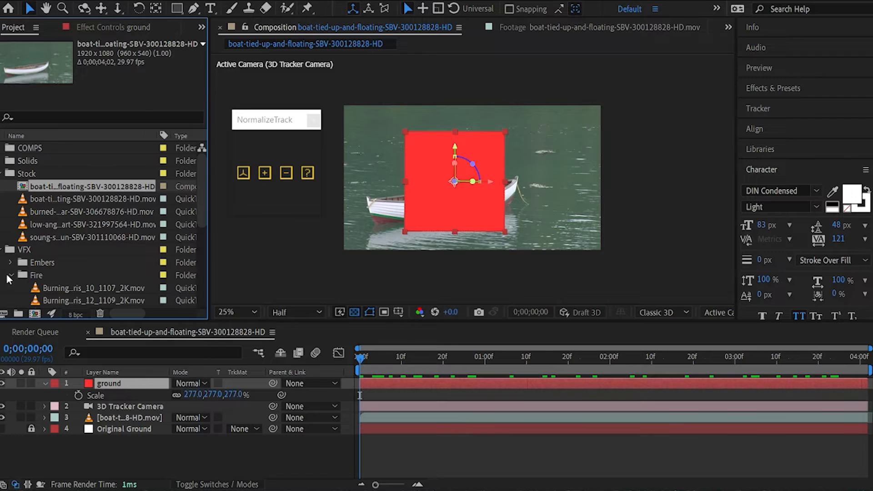
# Browse the VFX footage folders and expand the Fire folder to review its clips.
pyautogui.click(9, 275)
pyautogui.scroll(-1, 50, 255)
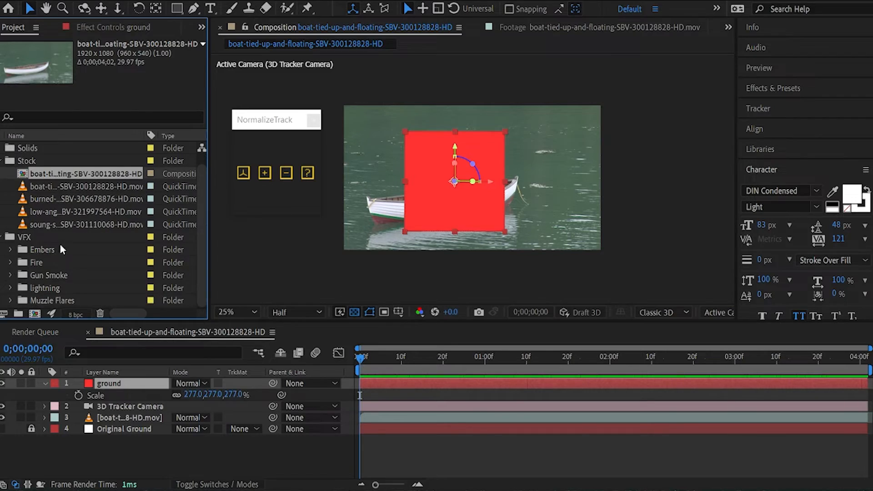
pyautogui.click(58, 288)
pyautogui.click(62, 299)
pyautogui.click(27, 264)
pyautogui.click(9, 263)
pyautogui.scroll(-4, 81, 268)
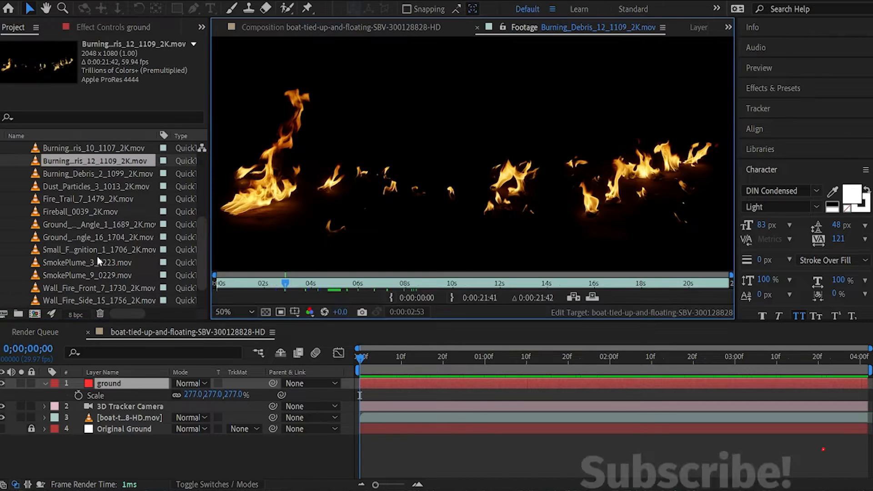
# Preview Ground_Fire_Front_Angle_16_1704_2K.mov and add it as the top layer of the boat composition.
pyautogui.doubleClick(97, 237)
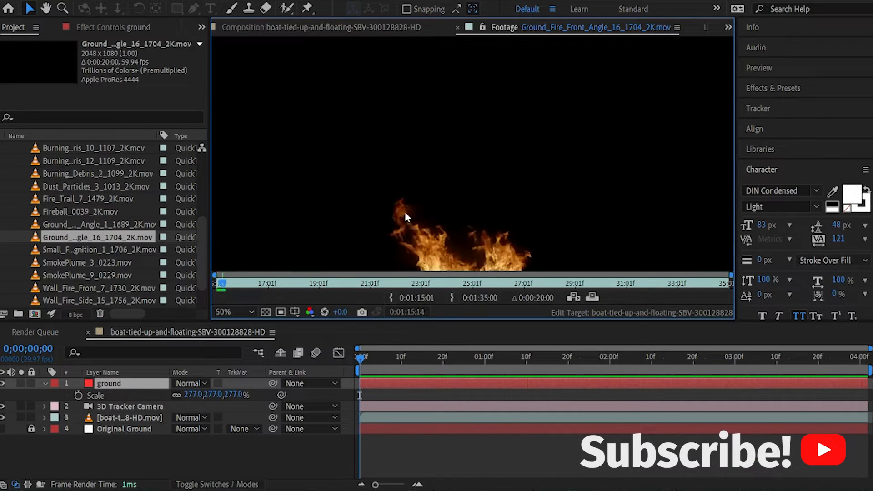
pyautogui.scroll(-2, 405, 212)
pyautogui.press('space')
pyautogui.moveTo(93, 235); pyautogui.dragTo(135, 382)
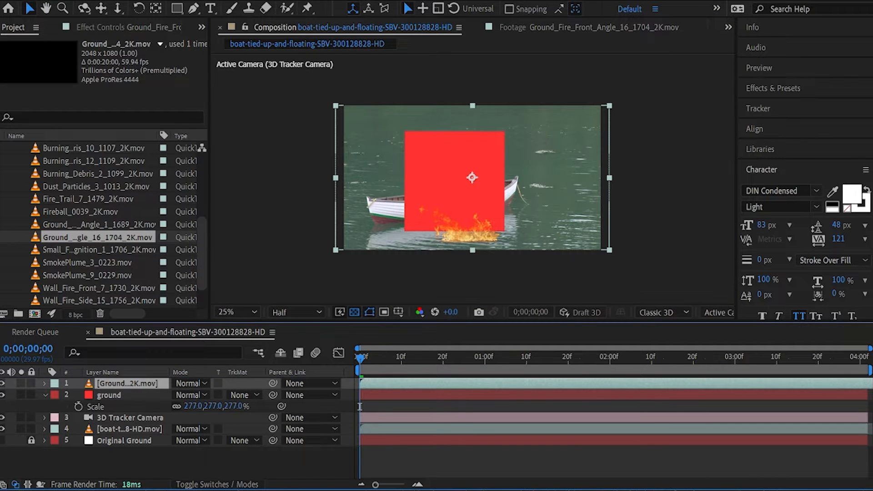
# Make the ground fire clip a 3D layer and move it over the right end of the boat.
pyautogui.click(240, 484)
pyautogui.moveTo(558, 178); pyautogui.dragTo(545, 152)
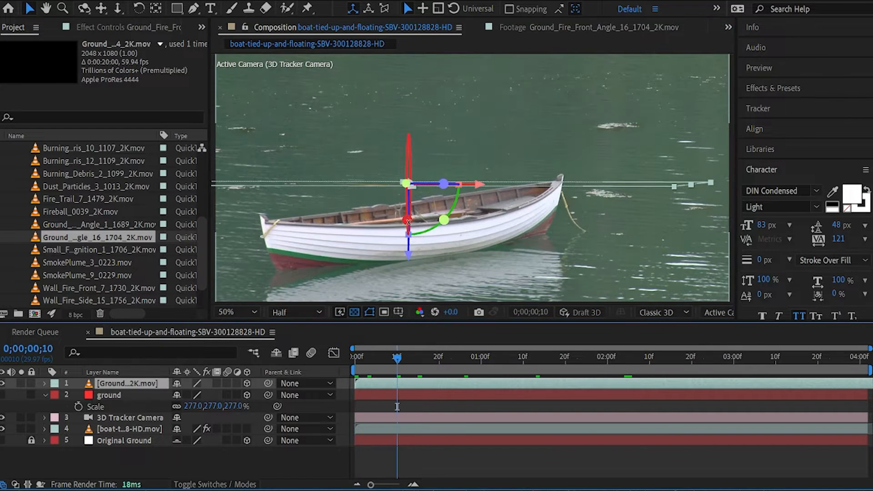
pyautogui.moveTo(408, 200); pyautogui.dragTo(409, 183)
pyautogui.moveTo(455, 260); pyautogui.dragTo(484, 175)
pyautogui.moveTo(476, 99); pyautogui.dragTo(486, 101)
pyautogui.moveTo(483, 175); pyautogui.dragTo(534, 160)
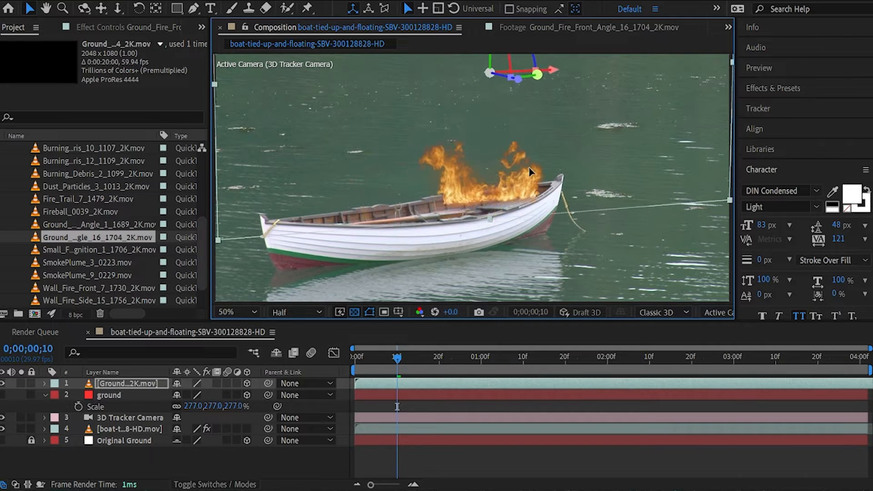
# Tilt and nudge the fire layer to follow the boat's angle, and play back the composition to check the track.
pyautogui.moveTo(515, 131); pyautogui.dragTo(522, 166)
pyautogui.moveTo(531, 81); pyautogui.dragTo(526, 76)
pyautogui.moveTo(545, 201)
pyautogui.mouseDown()
pyautogui.moveTo(538, 205)
pyautogui.moveTo(550, 210)
pyautogui.moveTo(545, 205)
pyautogui.mouseUp()
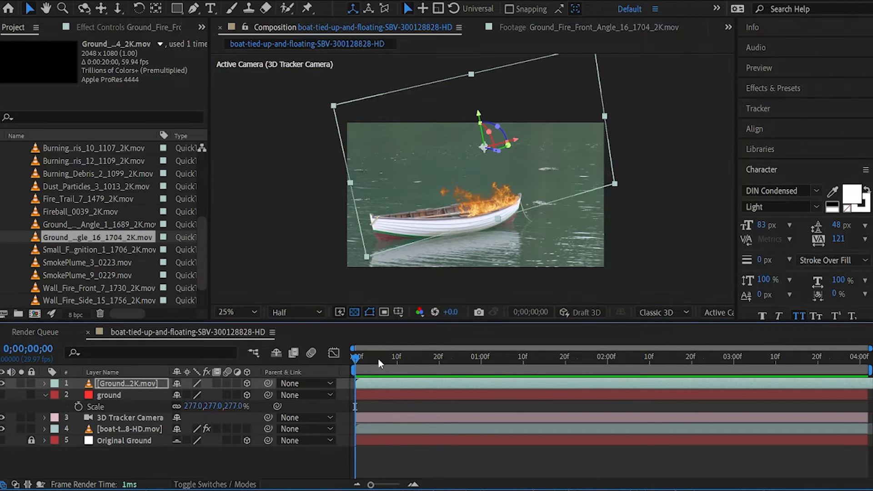
pyautogui.press('space')
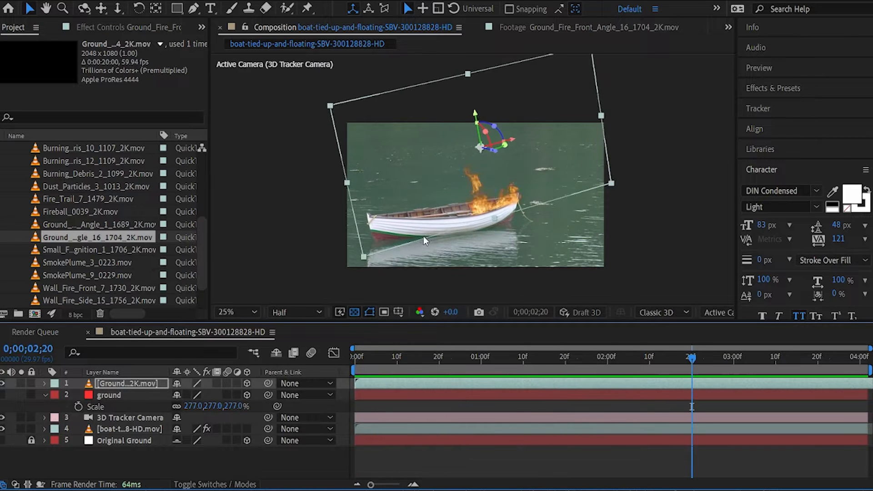
pyautogui.press('.')
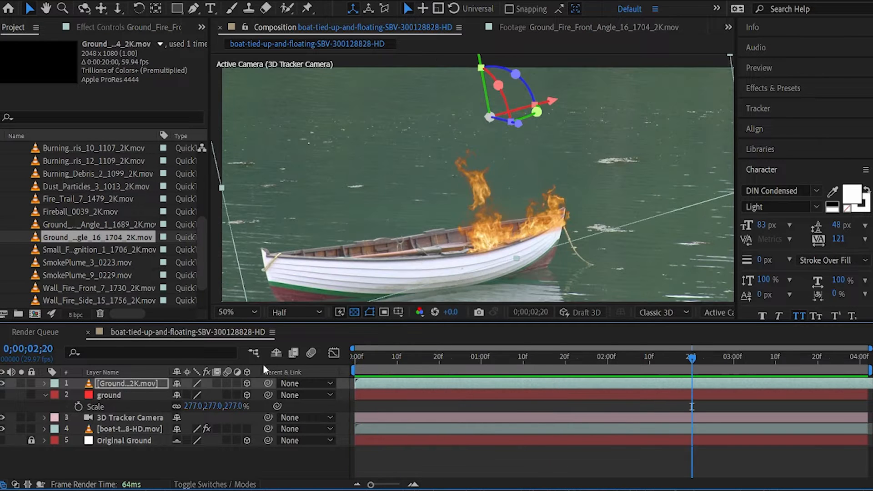
# Try the Screen blending mode on the fire layer, set it to Add instead, and preview the result.
pyautogui.click(223, 485)
pyautogui.click(190, 383)
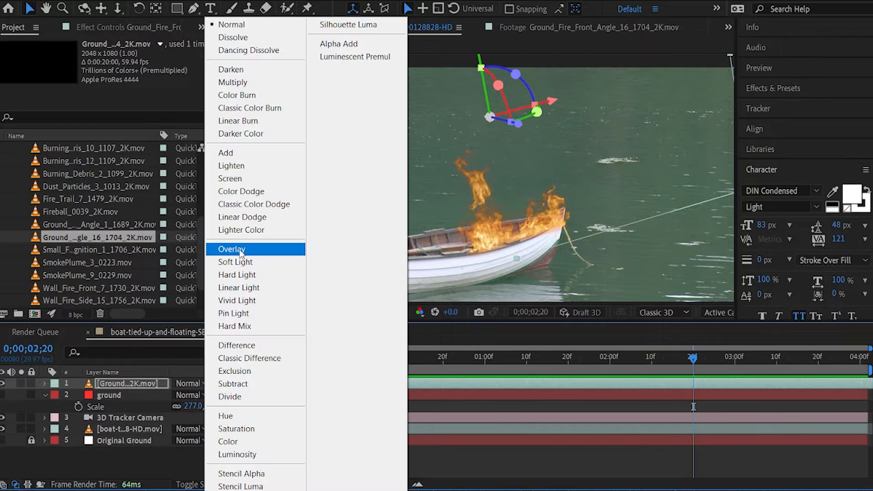
pyautogui.click(240, 180)
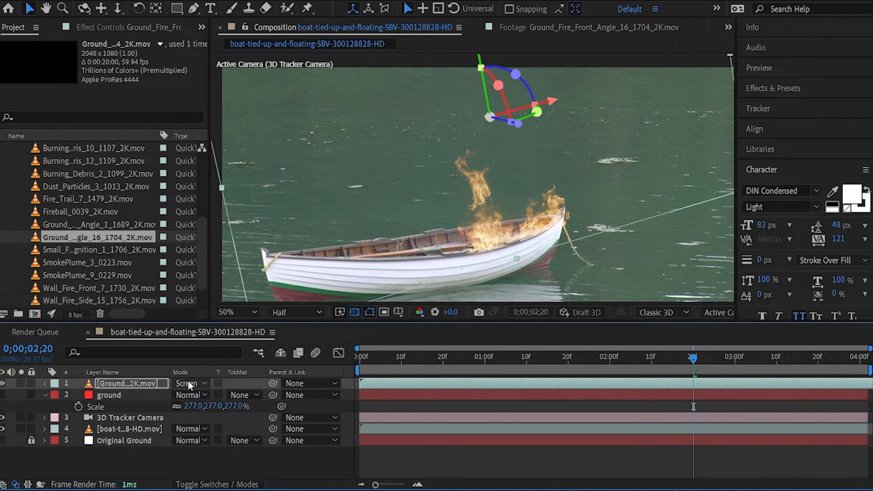
pyautogui.click(187, 383)
pyautogui.click(239, 154)
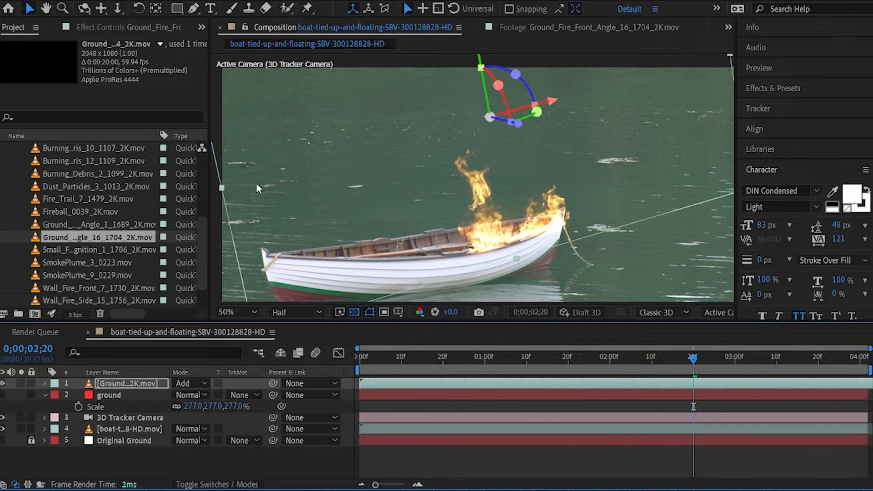
pyautogui.click(401, 357)
pyautogui.press('space')
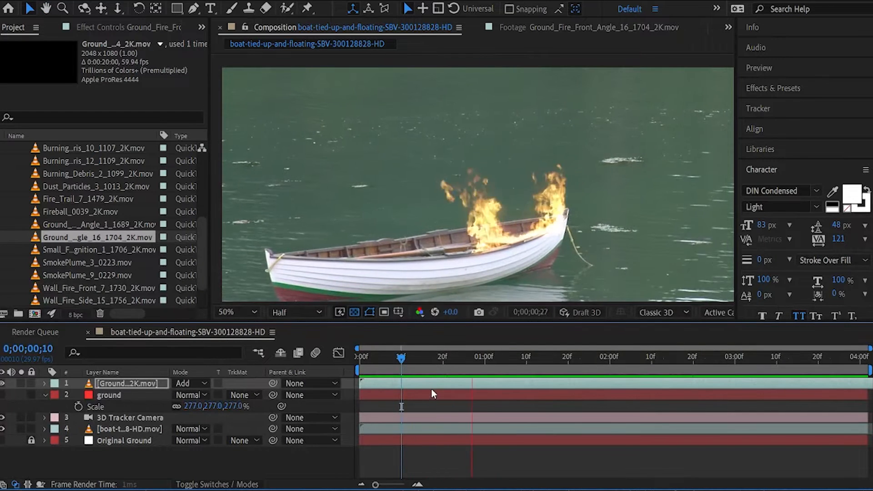
pyautogui.press('space')
# Duplicate the fire layer and set the lower copy's blending mode to Screen.
pyautogui.hotkey('ctrl', 'd')
pyautogui.click(177, 396)
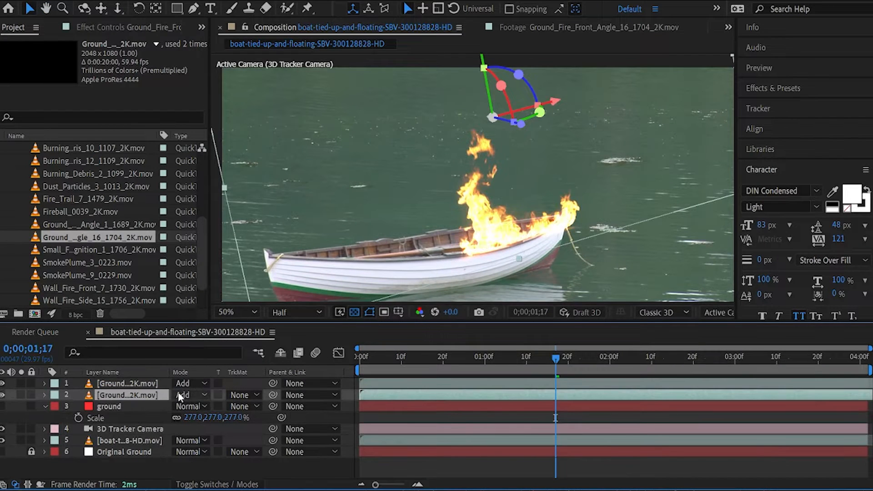
pyautogui.click(181, 395)
pyautogui.click(276, 178)
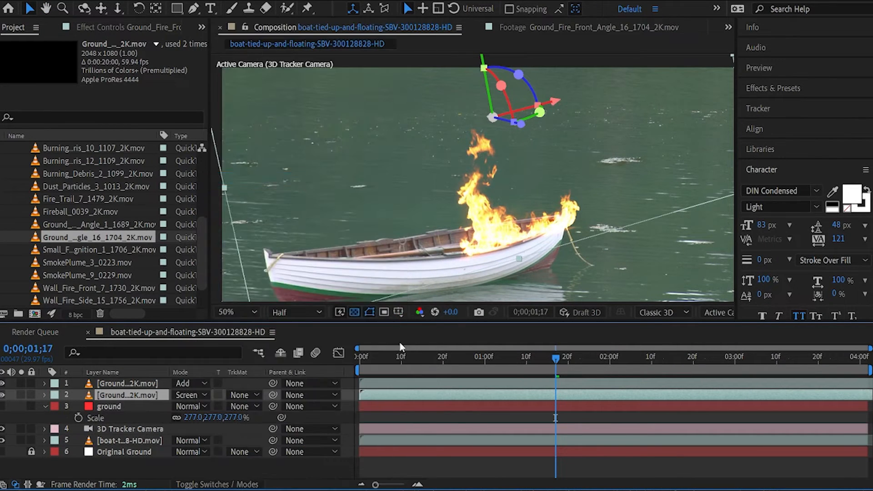
# Apply Gaussian Blur to the lower fire copy with a Blurriness of 84.6.
pyautogui.hotkey('ctrl', 'space')
pyautogui.write('ga')
pyautogui.click(247, 400)
pyautogui.click(138, 24)
pyautogui.moveTo(117, 66); pyautogui.dragTo(474, 69)
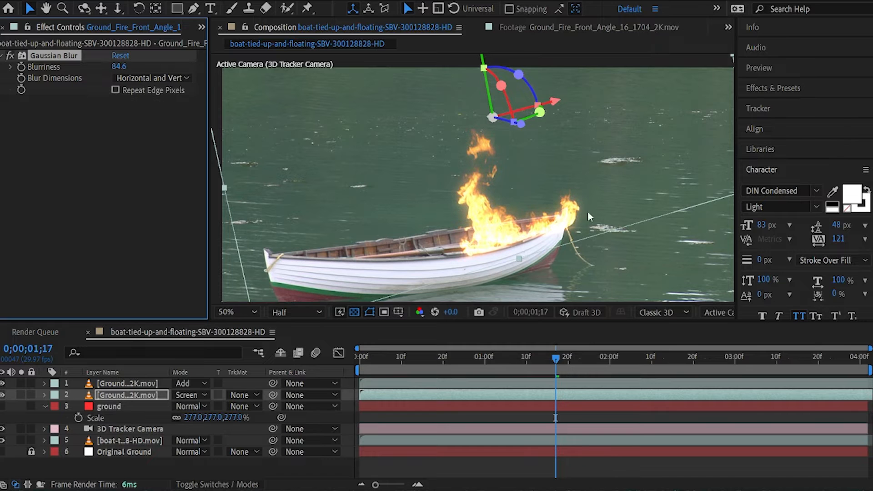
# Temporarily hide the top fire layer to inspect the blurred glow over time, and show it again.
pyautogui.click(144, 396)
pyautogui.click(2, 384)
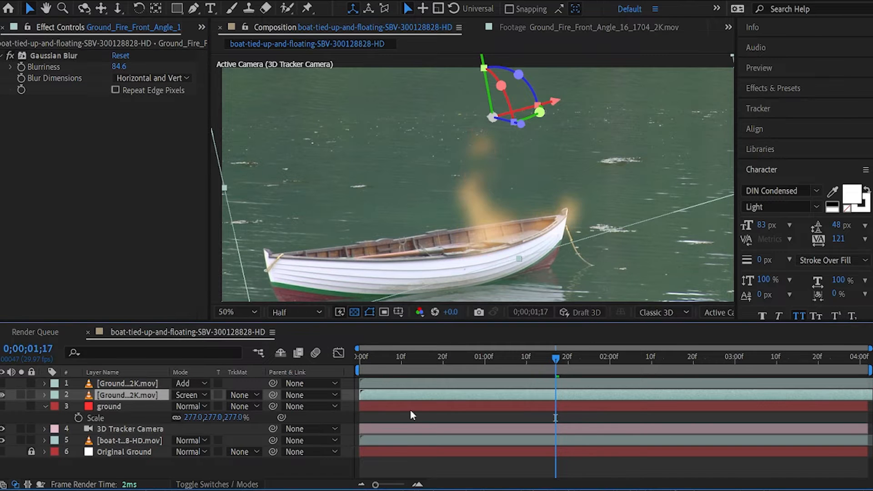
pyautogui.moveTo(518, 355); pyautogui.dragTo(351, 358)
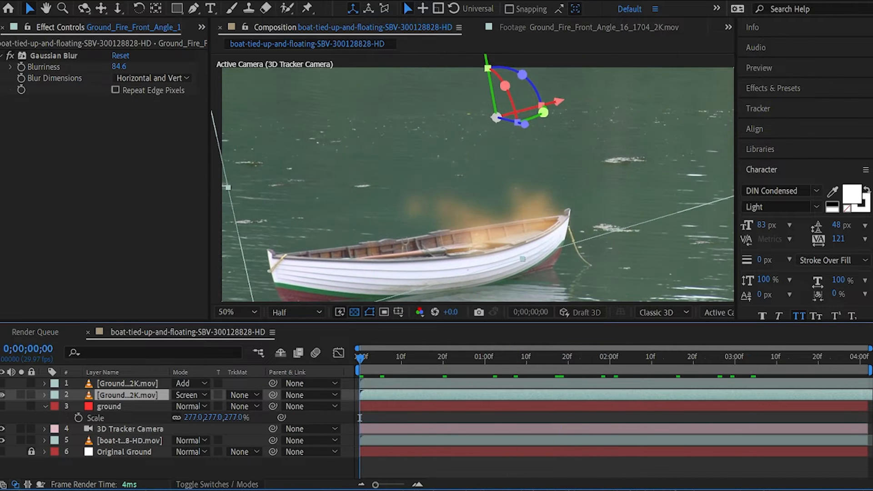
pyautogui.click(2, 384)
pyautogui.click(142, 386)
pyautogui.moveTo(392, 358); pyautogui.dragTo(431, 358)
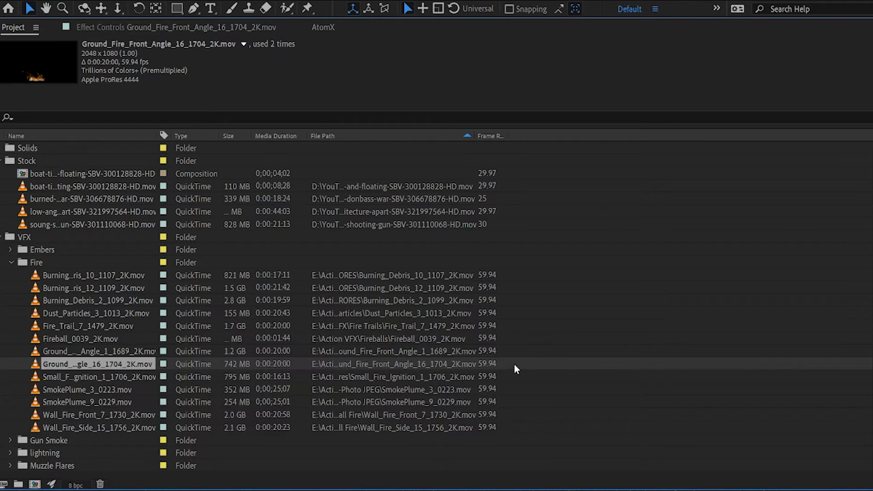
# Check the fire clip's frame rate, time-stretch its layer with a stretch factor of 50, and play back the result.
pyautogui.rightClick(90, 365)
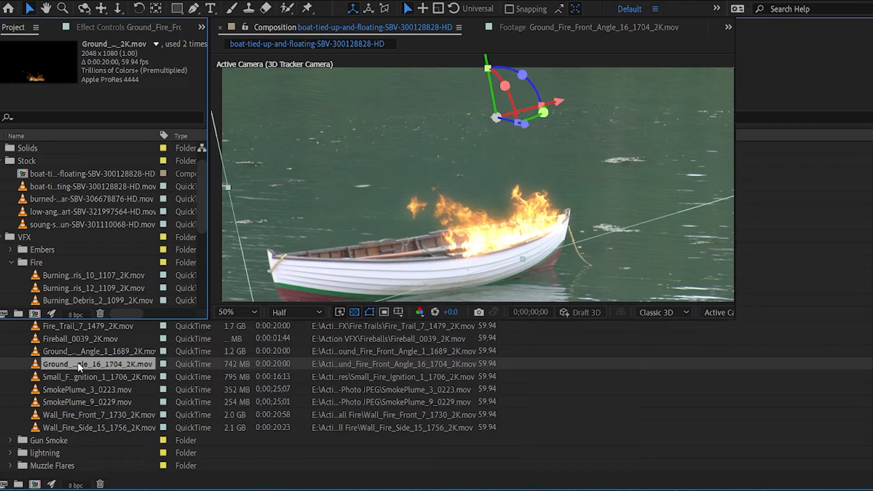
pyautogui.scroll(-4, 100, 253)
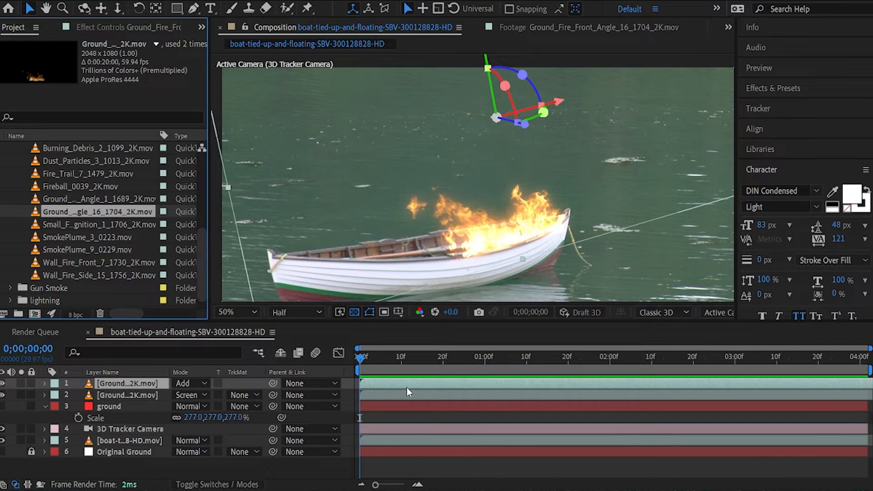
pyautogui.rightClick(381, 386)
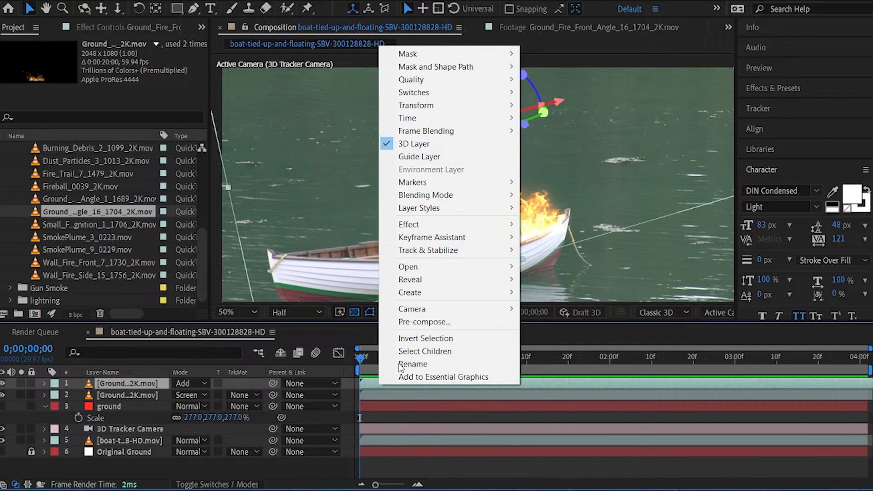
pyautogui.click(541, 145)
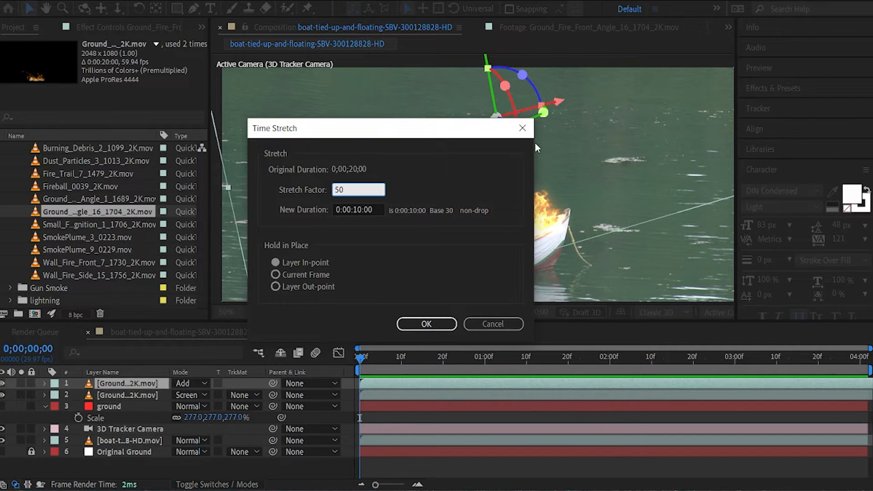
pyautogui.write('50')
pyautogui.click(453, 322)
pyautogui.press('space')
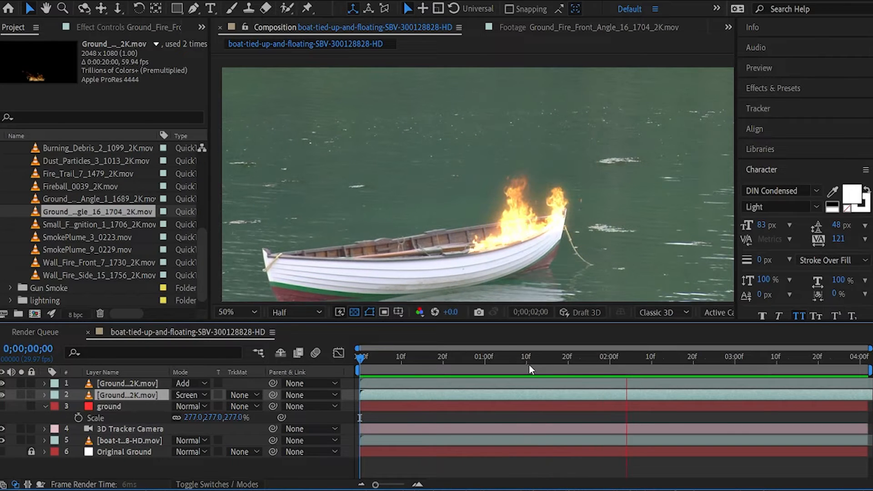
pyautogui.press('space')
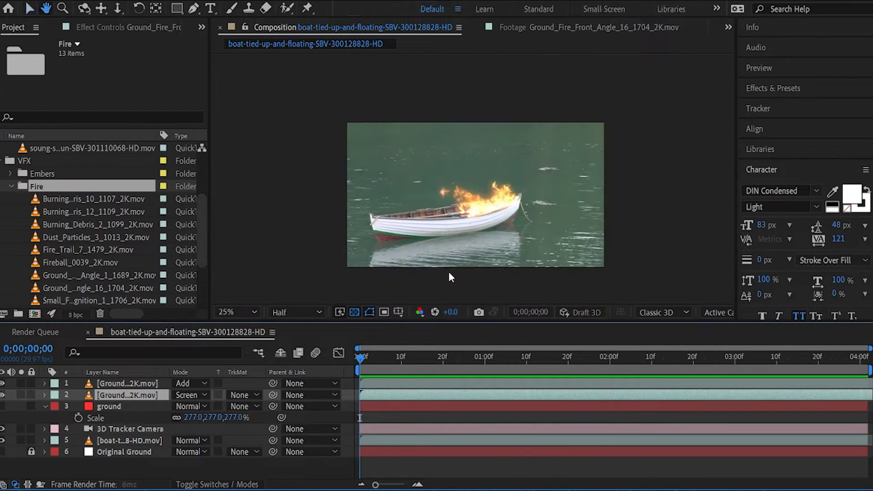
pyautogui.press('space')
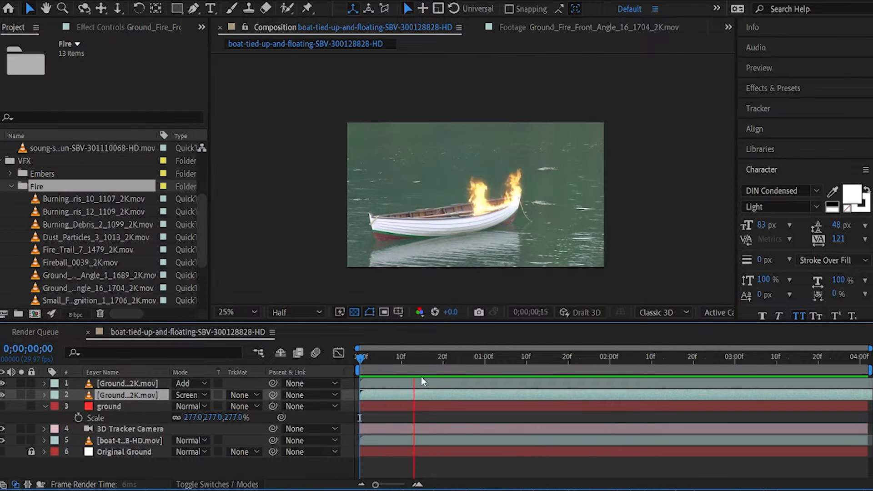
pyautogui.press('space')
# Duplicate the top fire layer and move the copy to the left end of the boat.
pyautogui.click(135, 385)
pyautogui.hotkey('ctrl', 'd')
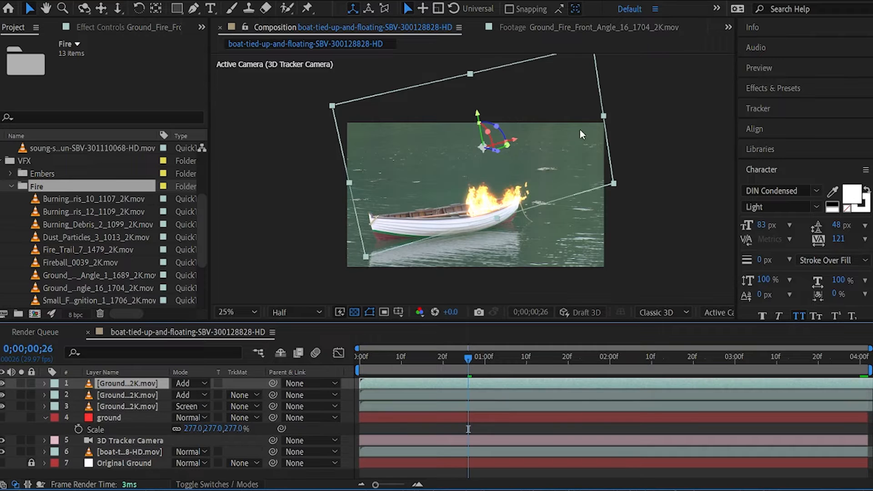
pyautogui.moveTo(513, 146); pyautogui.dragTo(395, 177)
pyautogui.scroll(2, 435, 216)
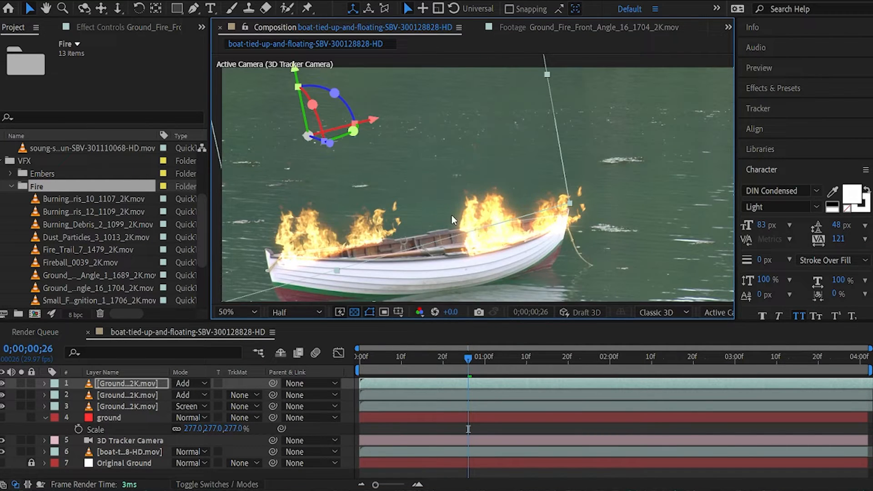
# Adjust the second fire's rotation and position so it sits along the left part of the hull.
pyautogui.moveTo(434, 220); pyautogui.dragTo(459, 227)
pyautogui.moveTo(350, 110)
pyautogui.mouseDown()
pyautogui.moveTo(363, 121)
pyautogui.moveTo(357, 114)
pyautogui.mouseUp()
pyautogui.moveTo(411, 223); pyautogui.dragTo(439, 217)
pyautogui.moveTo(384, 107); pyautogui.dragTo(388, 109)
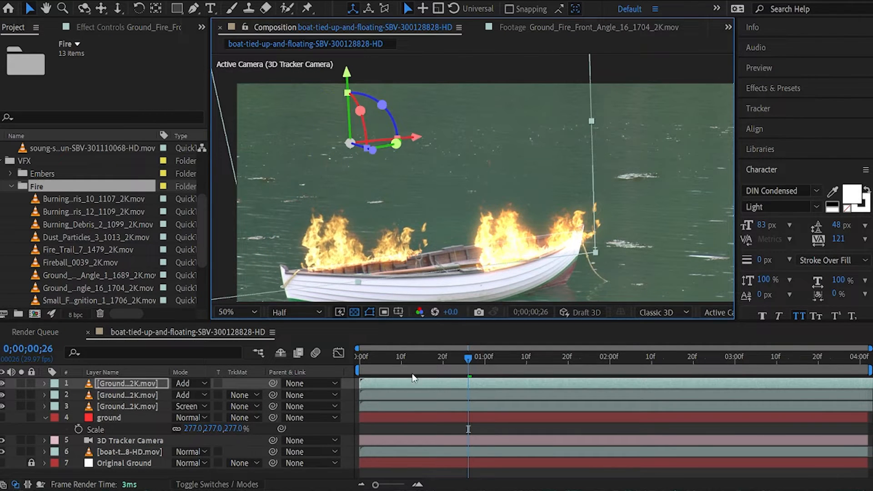
# Shift the second fire layer earlier in time so its flames differ from the first, and play back the composition.
pyautogui.moveTo(584, 385); pyautogui.dragTo(300, 394)
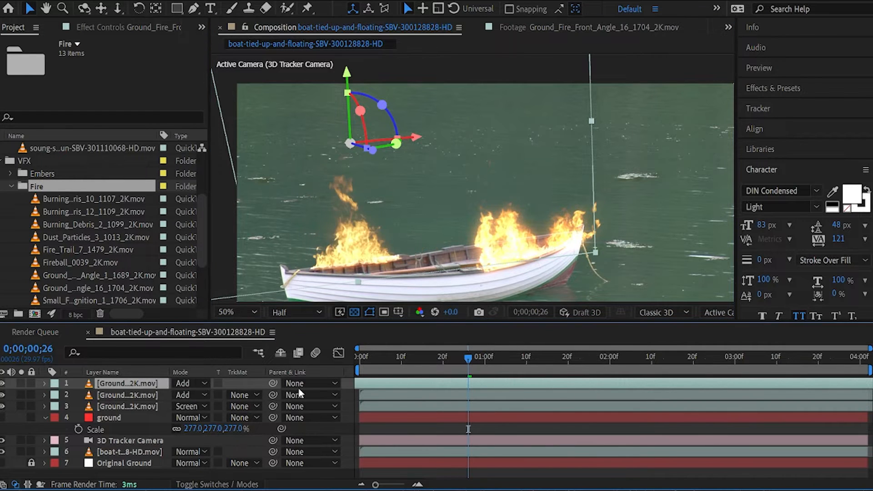
pyautogui.press('Home')
pyautogui.press('space')
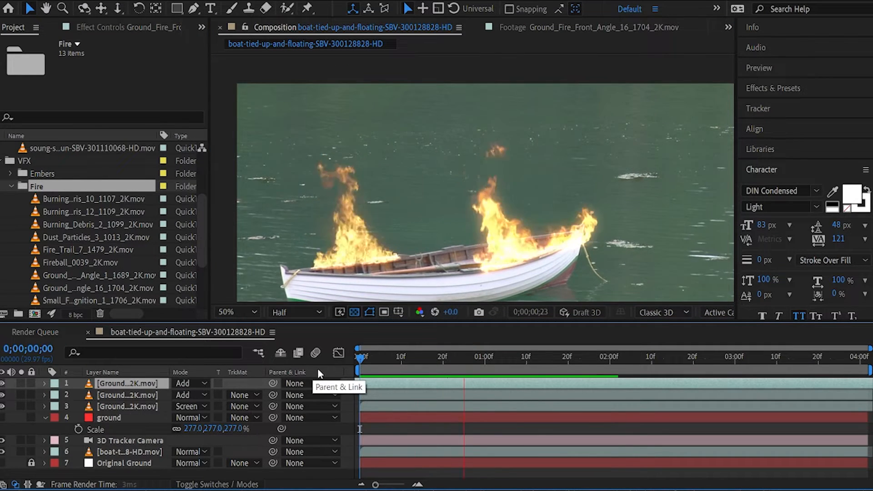
pyautogui.press('space')
pyautogui.moveTo(621, 359); pyautogui.dragTo(359, 376)
pyautogui.press('space')
pyautogui.moveTo(413, 368); pyautogui.dragTo(470, 370)
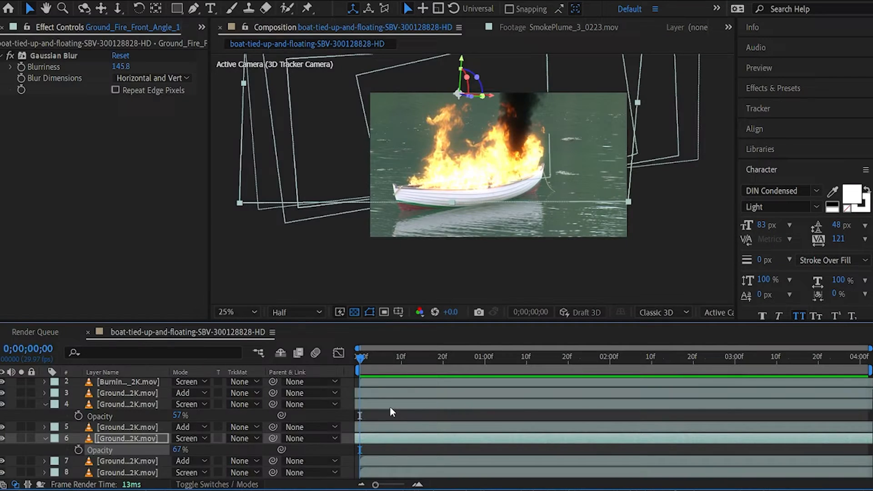
# Create a 1920 x 1080 solid above the fire layers, sampling its colour from the flames and adjusting it to F0CA21.
pyautogui.scroll(1, 387, 416)
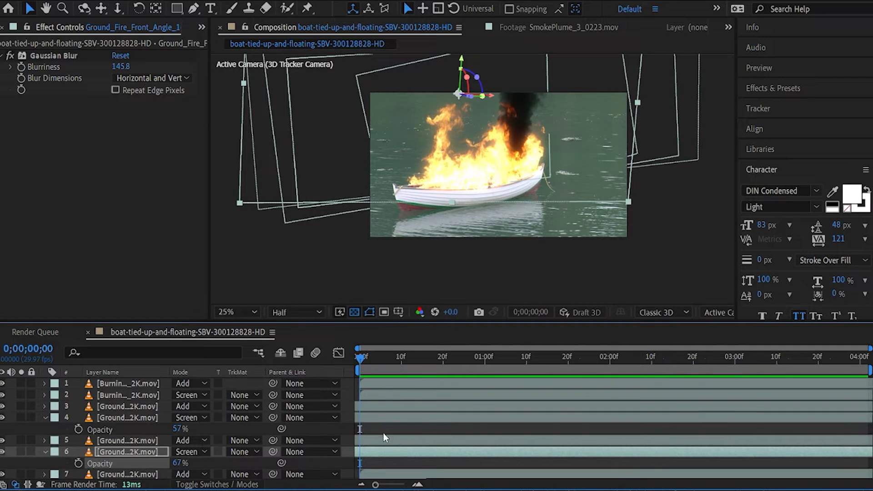
pyautogui.click(386, 432)
pyautogui.hotkey('ctrl', 'y')
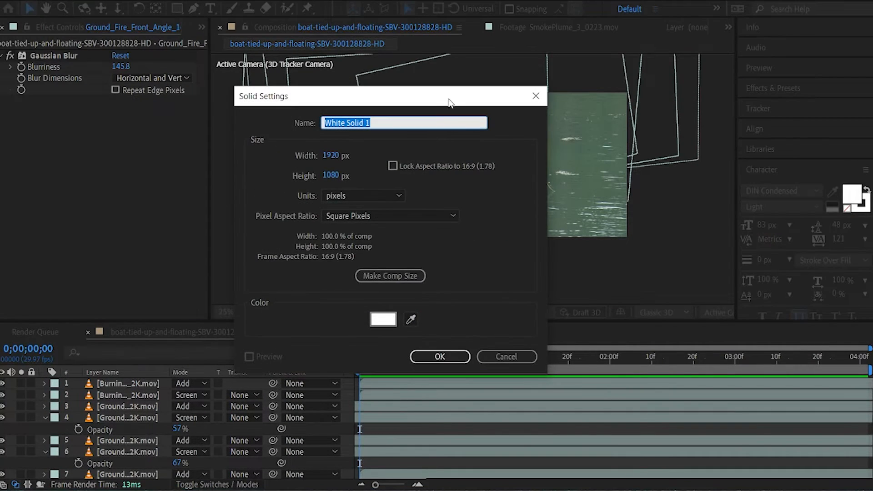
pyautogui.moveTo(450, 106); pyautogui.dragTo(305, 118)
pyautogui.click(265, 332)
pyautogui.click(472, 159)
pyautogui.click(237, 332)
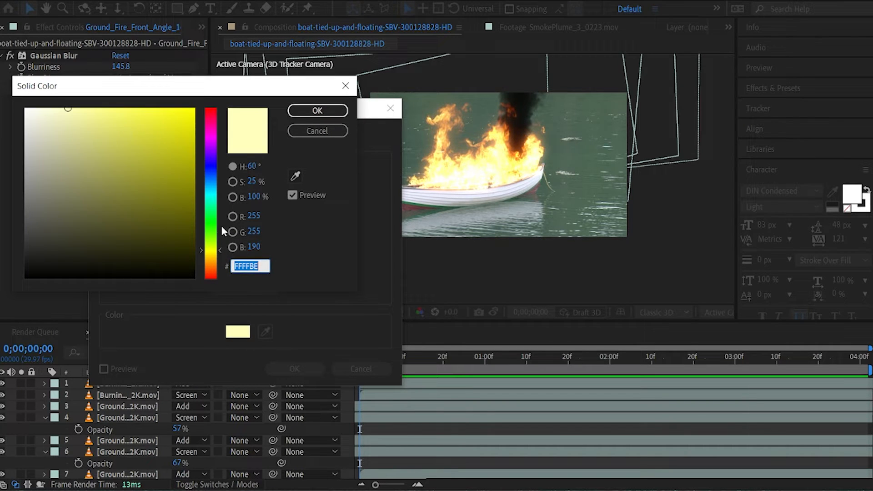
pyautogui.moveTo(205, 251); pyautogui.dragTo(205, 255)
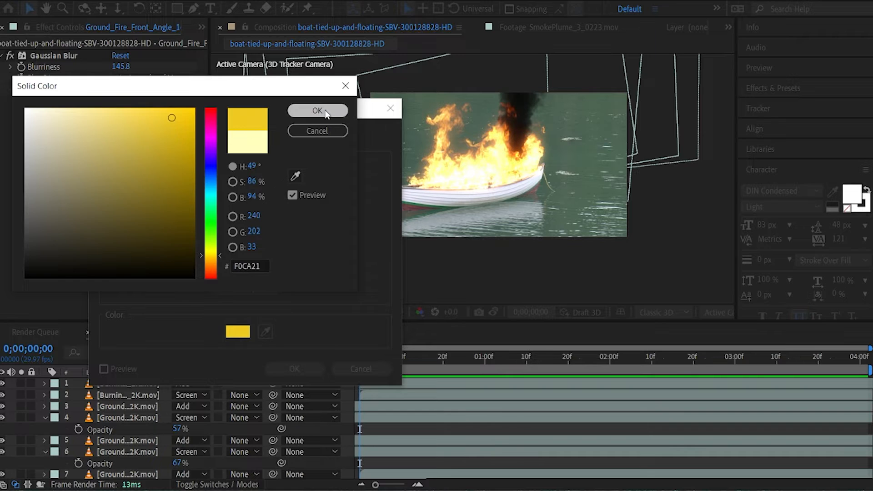
pyautogui.click(317, 111)
pyautogui.click(295, 369)
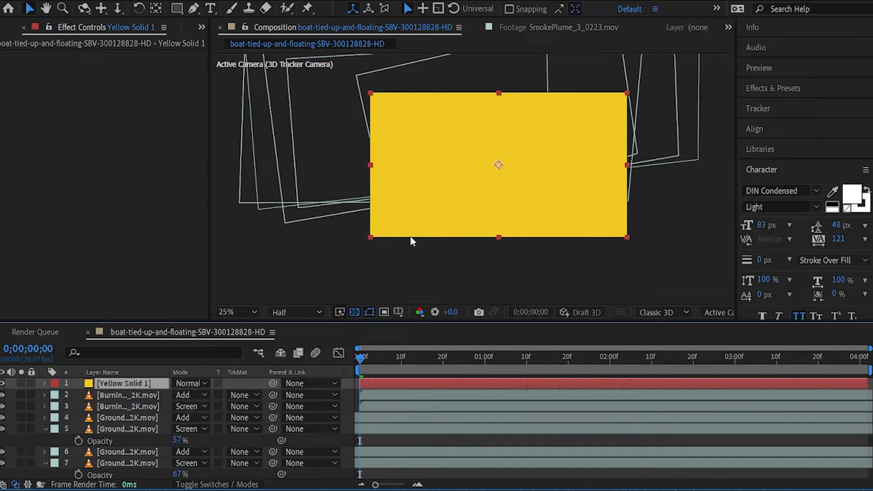
# Scale the yellow solid to 149% and draw a large elliptical mask on it.
pyautogui.press('s')
pyautogui.moveTo(208, 395); pyautogui.dragTo(231, 395)
pyautogui.click(177, 8)
pyautogui.moveTo(176, 8); pyautogui.dragTo(195, 35)
pyautogui.moveTo(488, 136); pyautogui.dragTo(629, 269)
pyautogui.press('v')
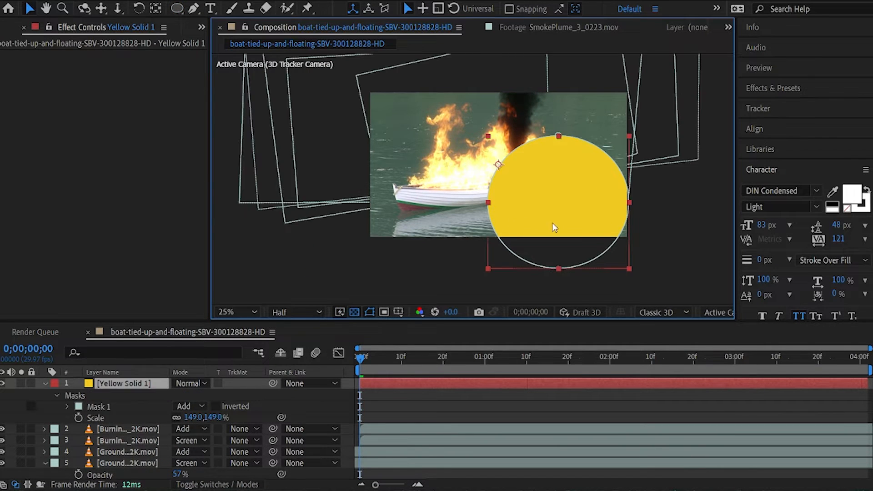
# Move the masked solid beneath the boat and reshape its mask into a wide, flat oval covering the water reflection.
pyautogui.moveTo(554, 223); pyautogui.dragTo(472, 212)
pyautogui.moveTo(476, 133); pyautogui.dragTo(476, 181)
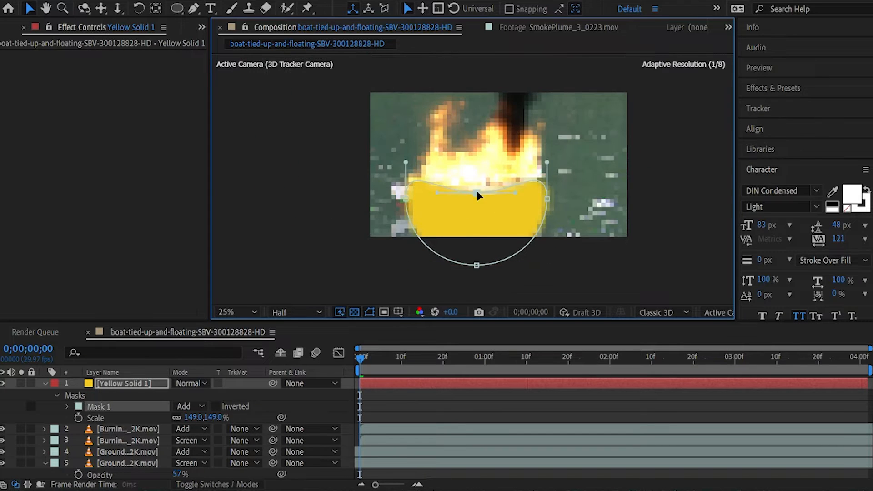
pyautogui.moveTo(548, 202); pyautogui.dragTo(593, 212)
pyautogui.moveTo(406, 200); pyautogui.dragTo(379, 213)
# Apply the Opacity Flash - random preset to the yellow solid and set its Chance of Flashing to 97%.
pyautogui.click(385, 383)
pyautogui.hotkey('ctrl', 'space')
pyautogui.write('opac')
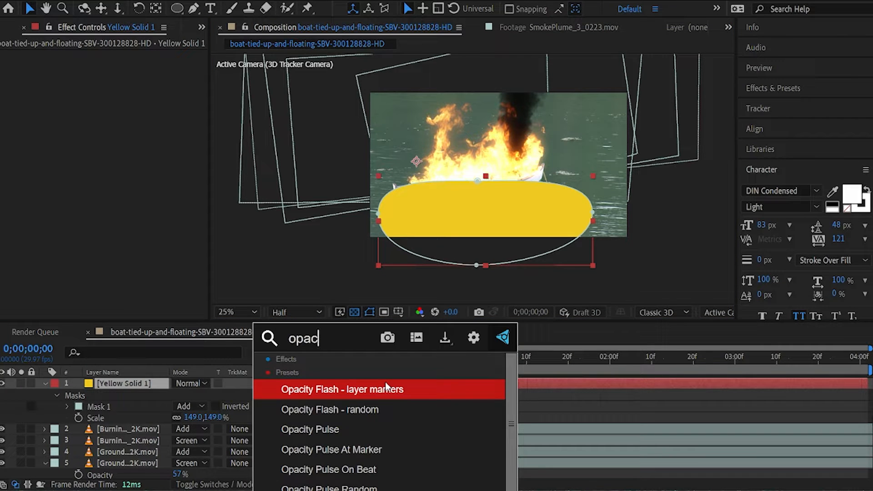
pyautogui.press('Down')
pyautogui.press('Return')
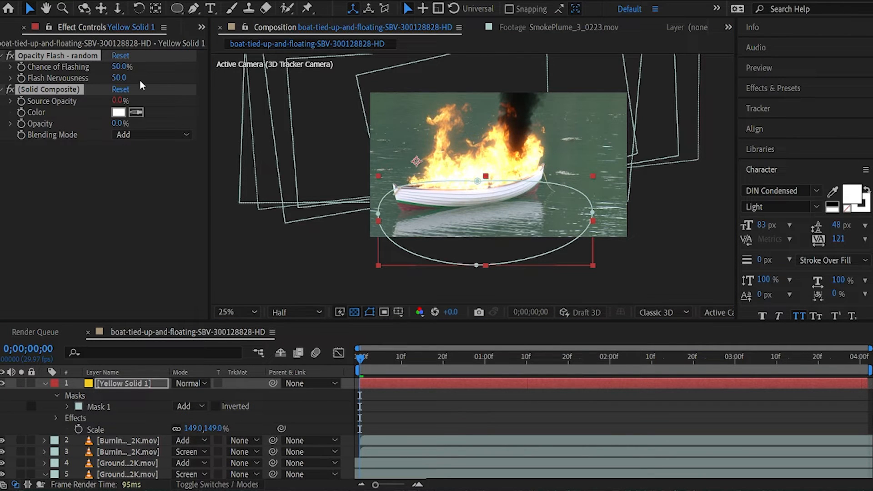
pyautogui.moveTo(116, 68); pyautogui.dragTo(138, 66)
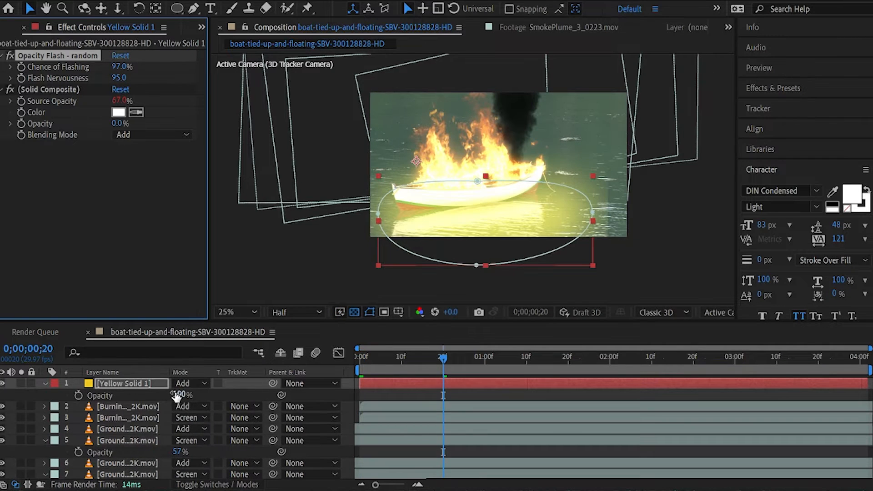
# Set the yellow solid's opacity to 32% and play back the flickering glow on the boat and water.
pyautogui.moveTo(177, 397); pyautogui.dragTo(133, 396)
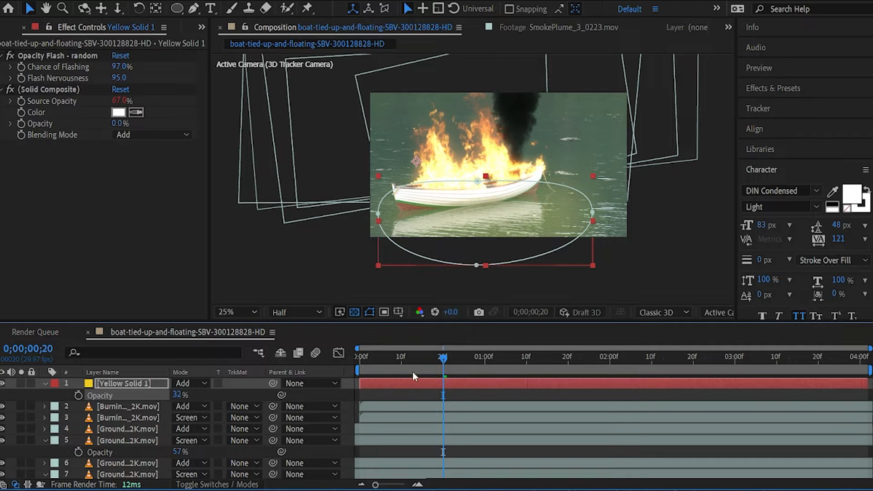
pyautogui.press('space')
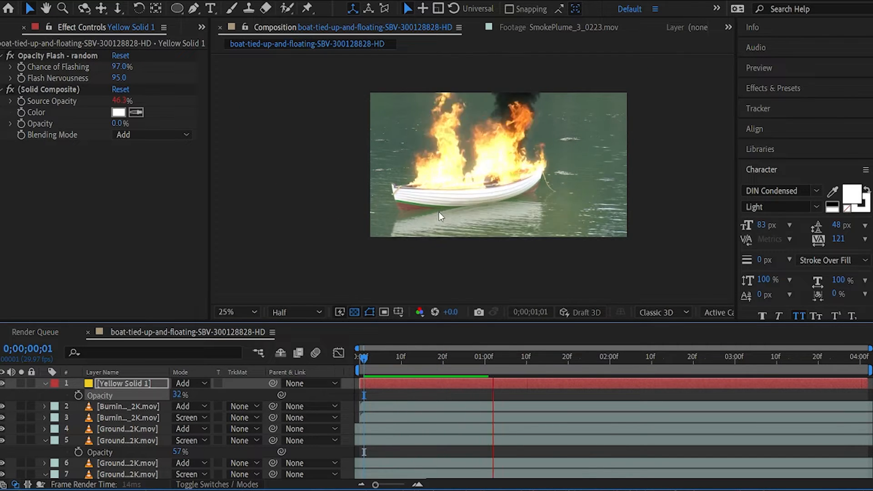
pyautogui.scroll(1, 469, 263)
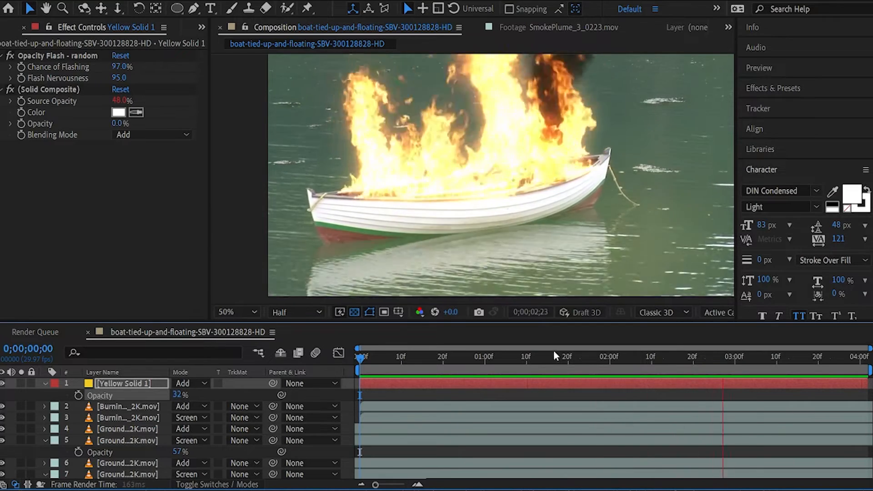
pyautogui.moveTo(394, 359); pyautogui.dragTo(618, 363)
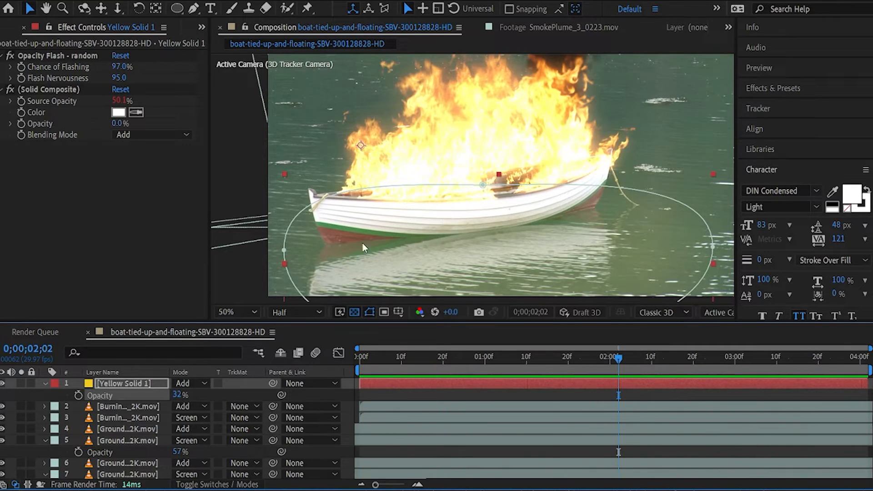
pyautogui.moveTo(481, 367); pyautogui.dragTo(351, 356)
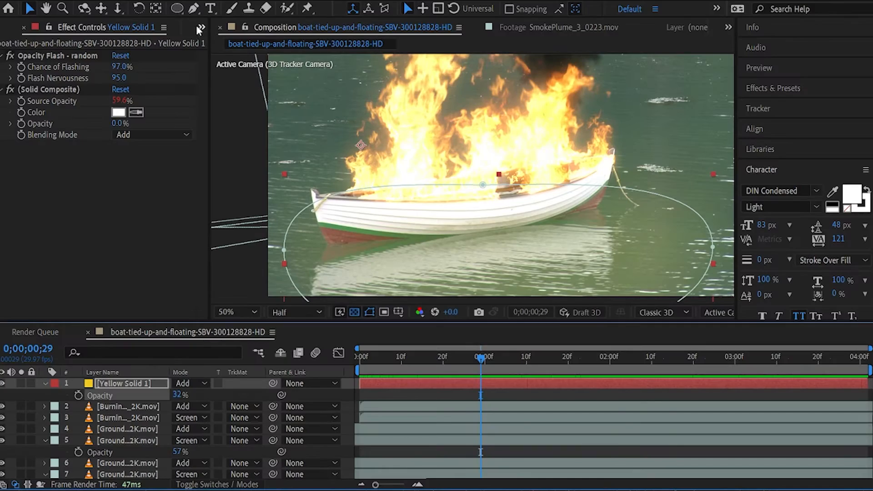
# Open the burned-car stock footage in its own composition and scrub through the shot back to its start.
pyautogui.click(200, 28)
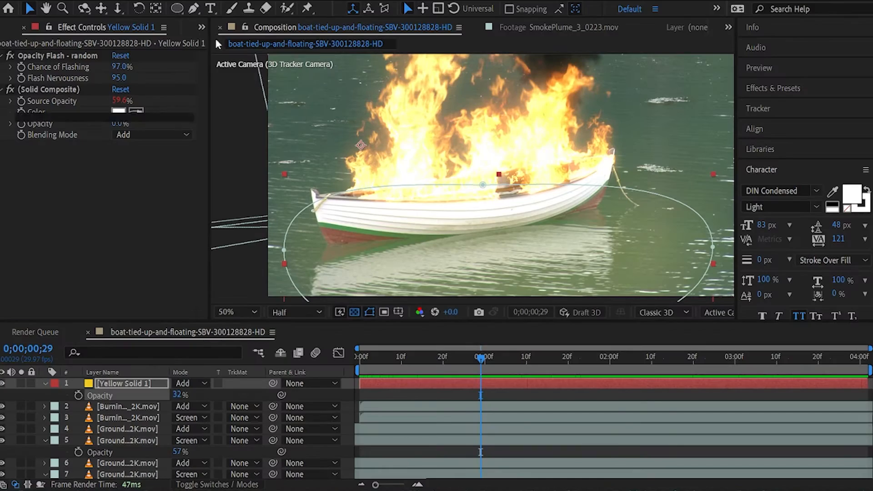
pyautogui.click(215, 38)
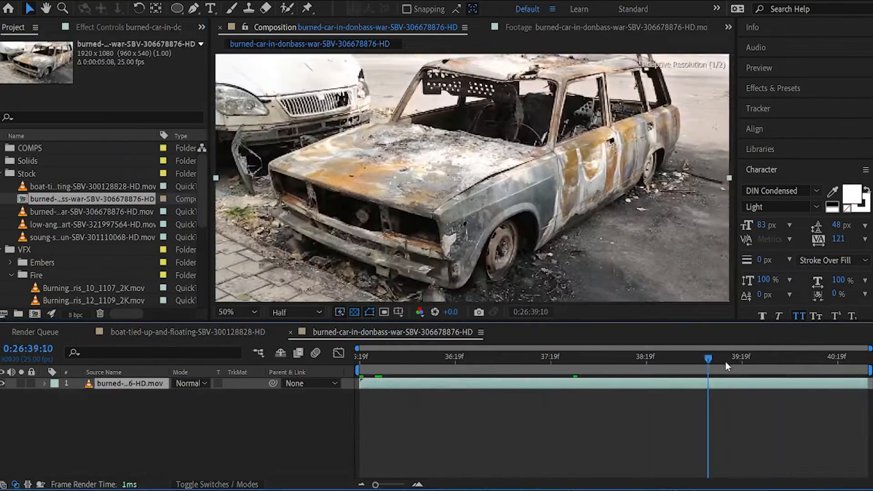
pyautogui.moveTo(725, 363); pyautogui.dragTo(275, 362)
pyautogui.press(',')
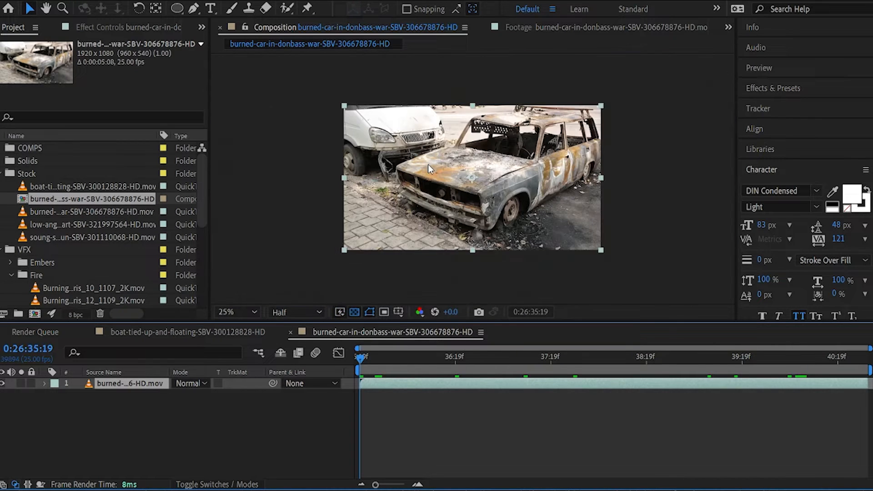
# Track the camera of the burned-car footage, add a track solid with a tracker camera, and check the track.
pyautogui.rightClick(428, 383)
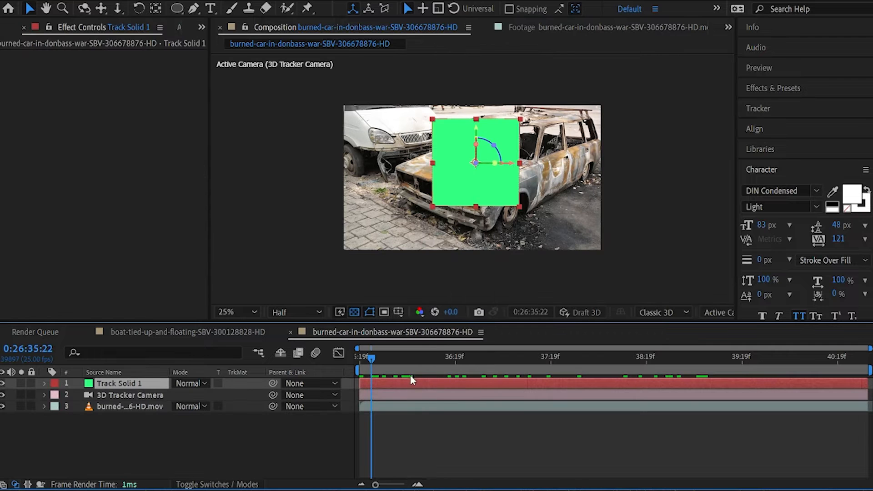
pyautogui.moveTo(473, 358); pyautogui.dragTo(357, 393)
pyautogui.press('space')
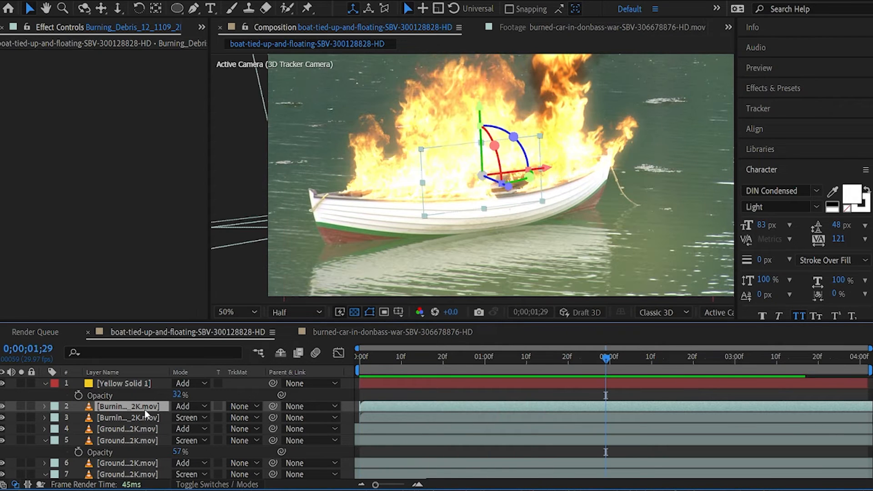
# Paste the Burning_Debris_12 fire layer from the boat composition into the burned-car composition and parent it to Track Solid 1.
pyautogui.click(393, 333)
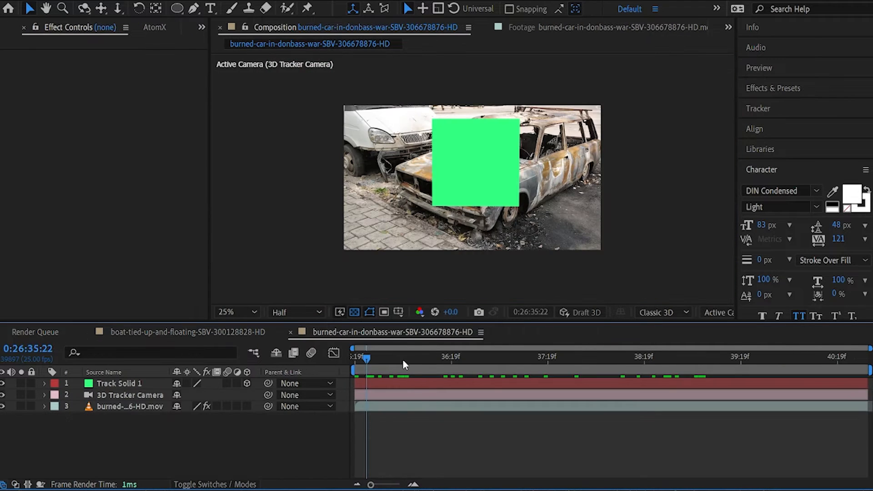
pyautogui.hotkey('ctrl', 'v')
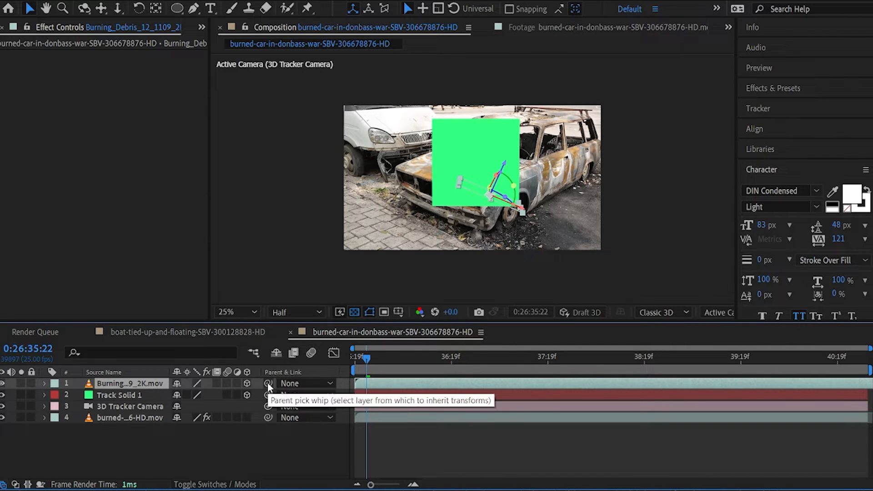
pyautogui.moveTo(267, 383); pyautogui.dragTo(126, 397)
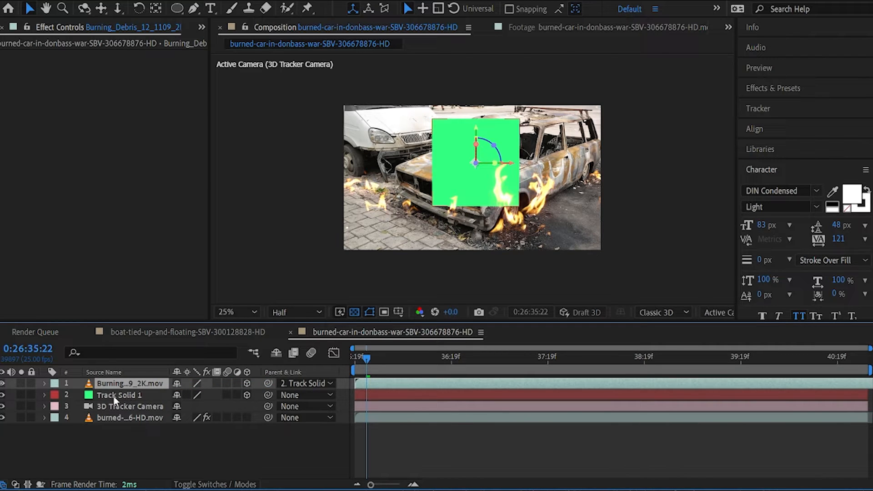
# Set the burning-debris layer's parent back to None.
pyautogui.click(120, 396)
pyautogui.click(289, 384)
pyautogui.click(319, 397)
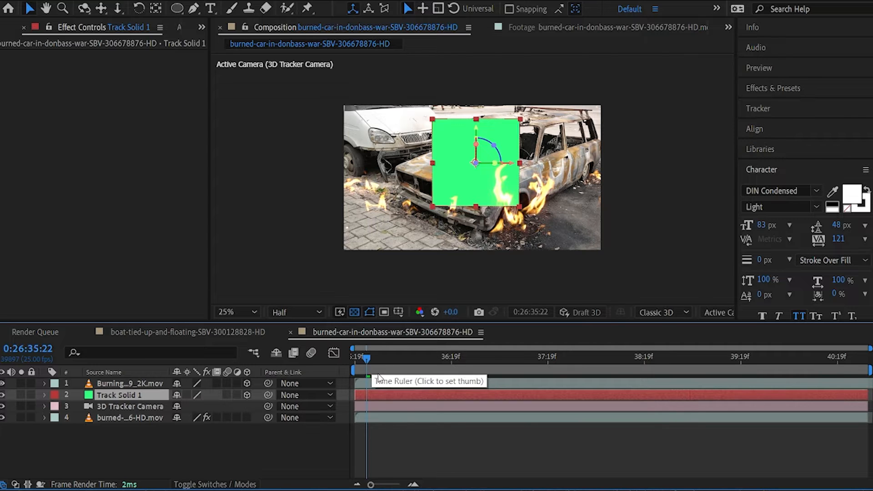
# Scale the burning-debris fire on the car to 26%, and preview it with Track Solid 1 hidden.
pyautogui.click(130, 384)
pyautogui.press('s')
pyautogui.moveTo(220, 395); pyautogui.dragTo(186, 394)
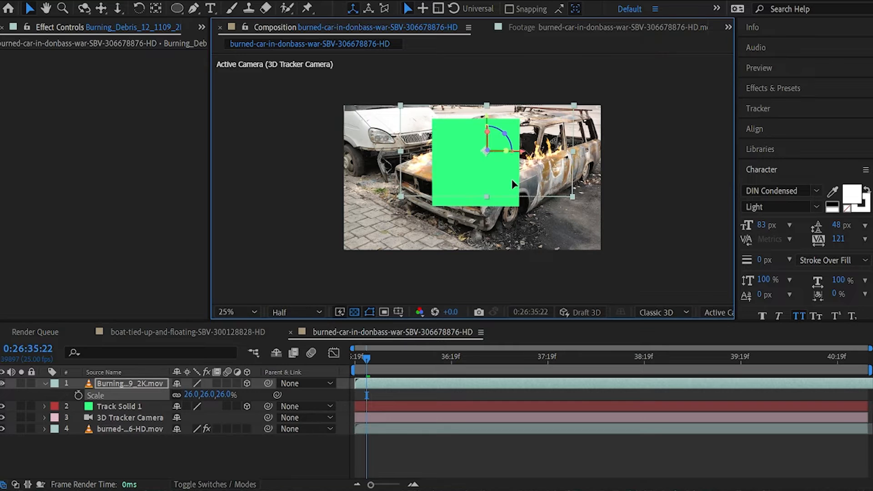
pyautogui.press('.')
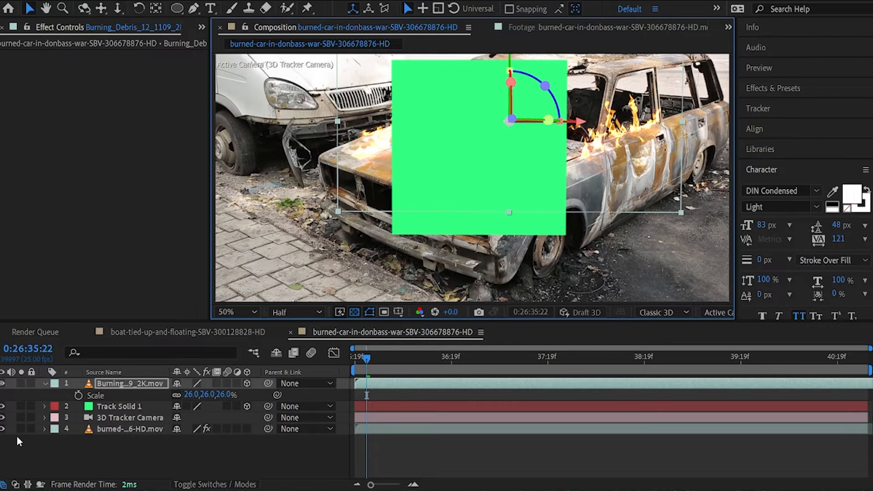
pyautogui.click(3, 406)
pyautogui.press('space')
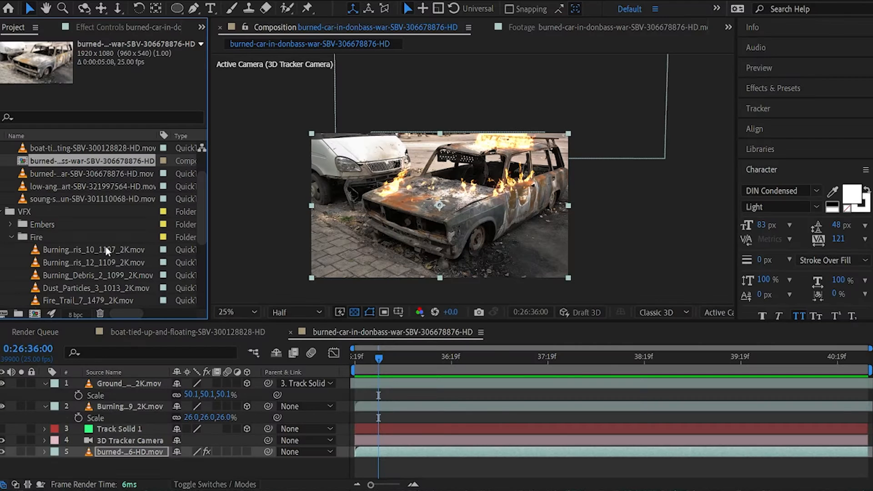
# Preview Fire_Trail_7_1479_2K.mov and add it as a 3D layer at the top of the burned-car composition.
pyautogui.scroll(-3, 105, 247)
pyautogui.doubleClick(96, 262)
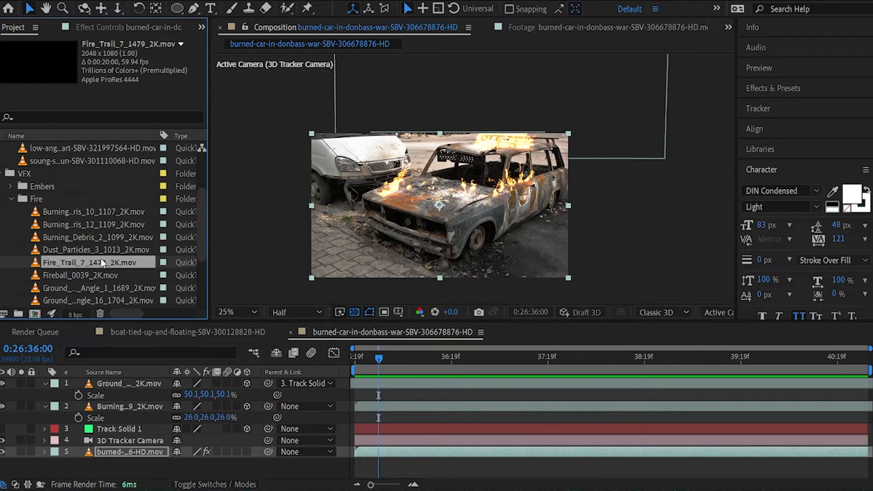
pyautogui.moveTo(263, 286); pyautogui.dragTo(342, 276)
pyautogui.moveTo(88, 262); pyautogui.dragTo(106, 382)
pyautogui.click(247, 384)
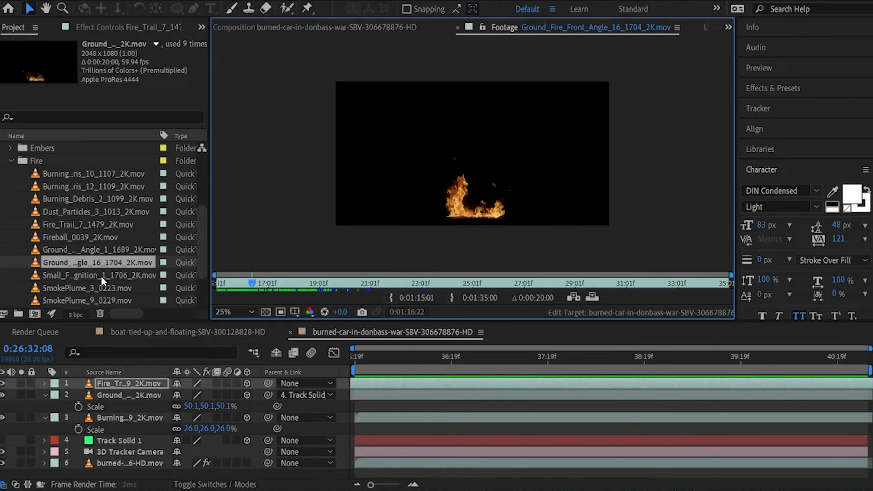
# Preview the small-fire ignition clip among the stock footage and inspect the burning car up close.
pyautogui.scroll(-2, 101, 276)
pyautogui.doubleClick(101, 276)
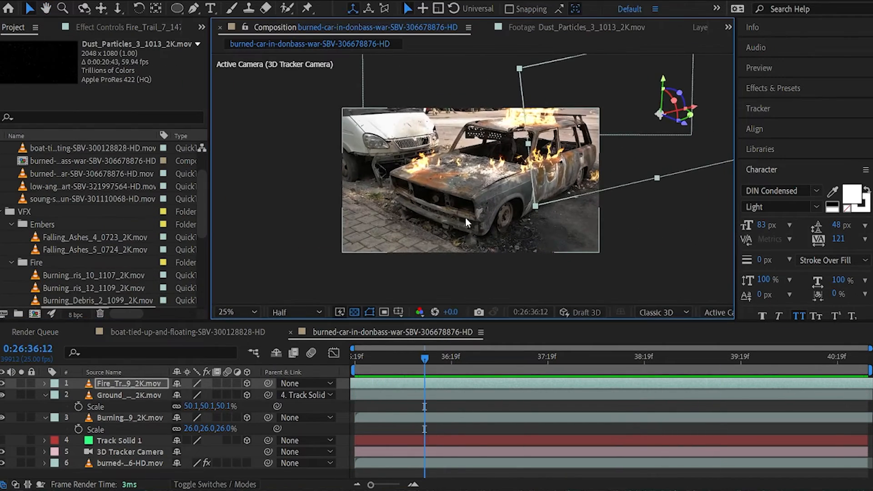
pyautogui.scroll(2, 442, 209)
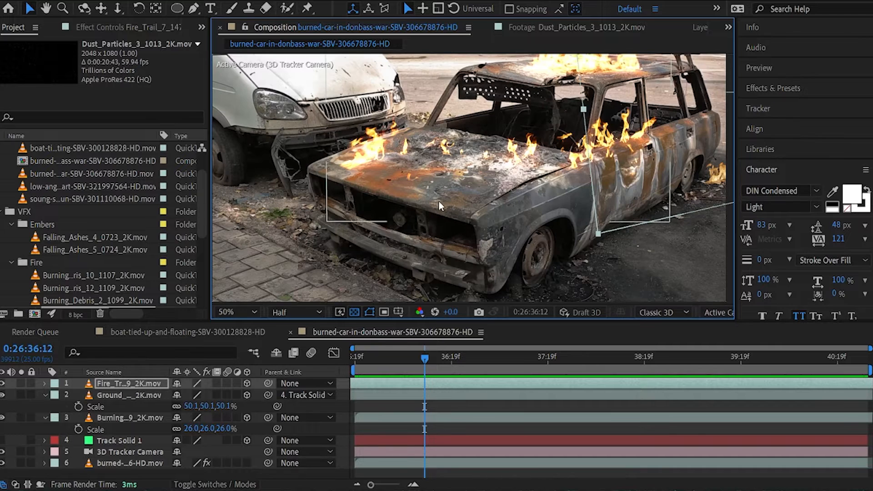
# Preview Falling_Ashes_4_0723_2K.mov, add it as the top layer of the burned-car composition, and play back the result.
pyautogui.doubleClick(65, 237)
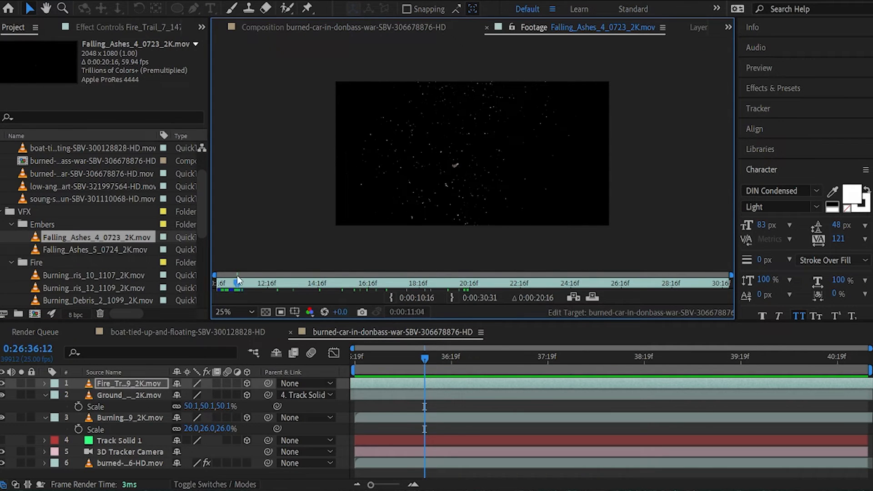
pyautogui.moveTo(92, 237); pyautogui.dragTo(113, 383)
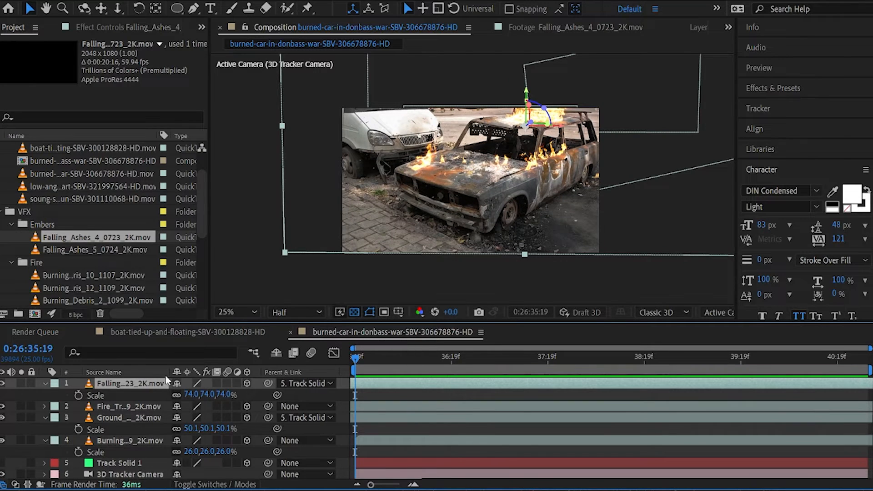
pyautogui.press('space')
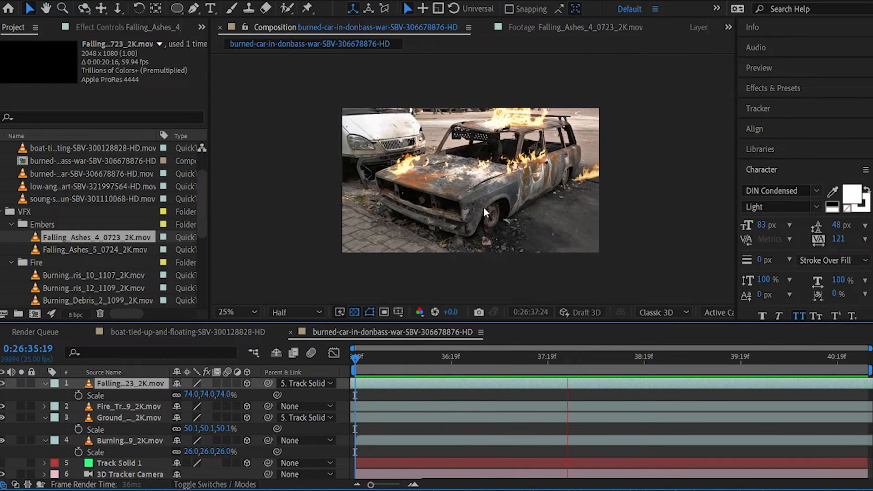
pyautogui.press('space')
pyautogui.press('space')
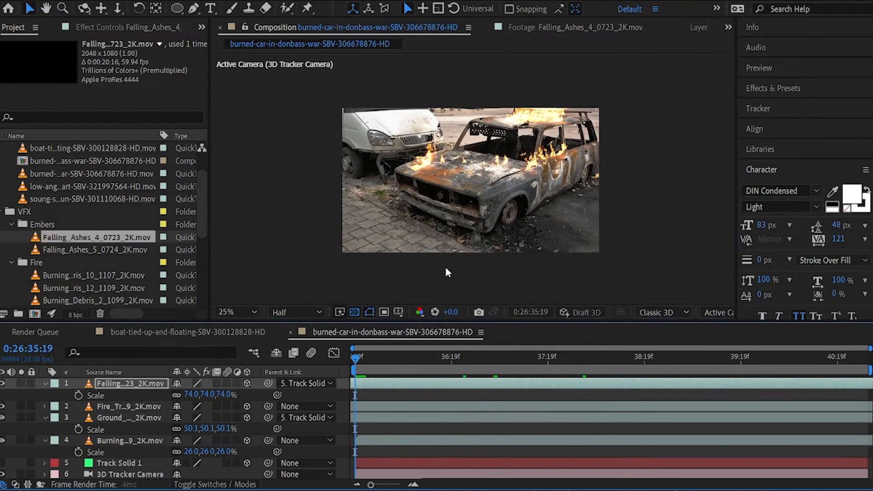
# Play back the burned-car composition and inspect the layered fire and ashes up close and in full frame.
pyautogui.scroll(1, 509, 222)
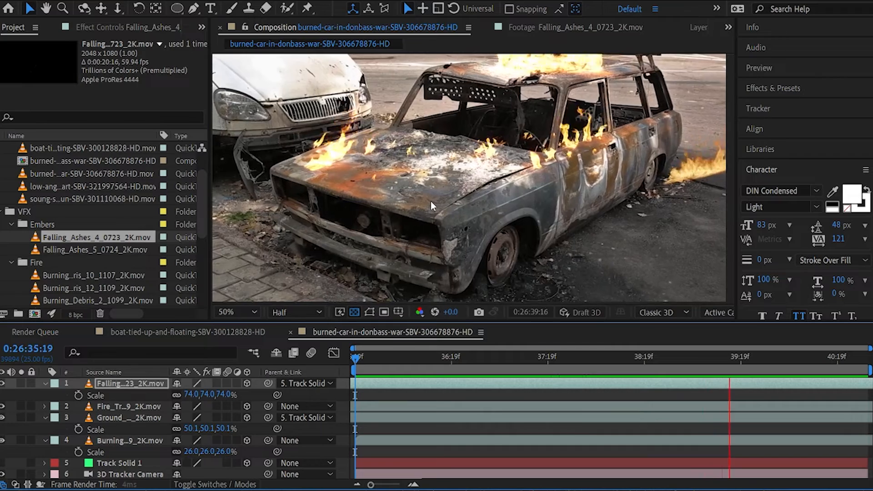
pyautogui.press('space')
pyautogui.press(',')
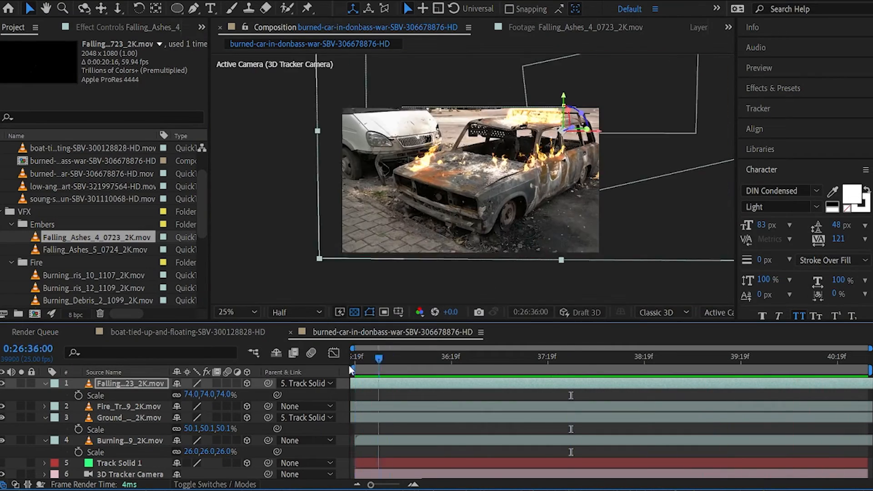
pyautogui.press('space')
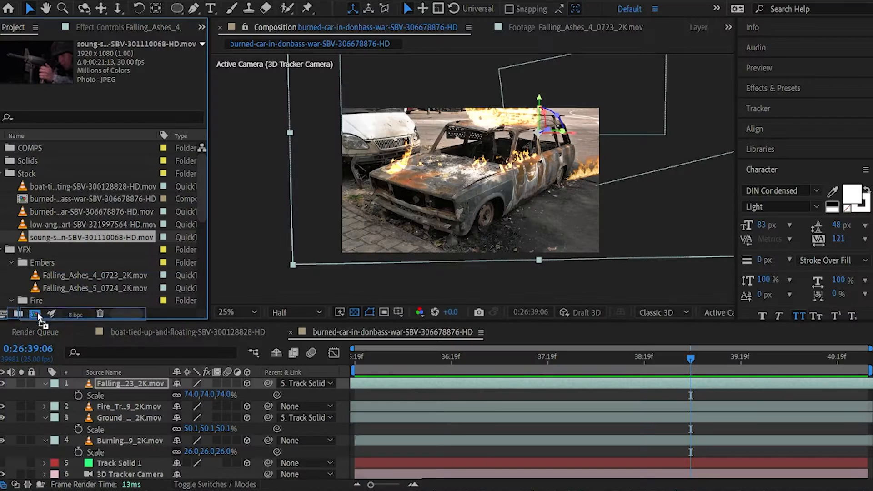
# Create a composition from the soldier-shooting clip and place Gun_Smoke_Angled_3_2429_2K.mov above it, at the rifle's muzzle.
pyautogui.moveTo(39, 320); pyautogui.dragTo(36, 315)
pyautogui.moveTo(519, 358); pyautogui.dragTo(545, 363)
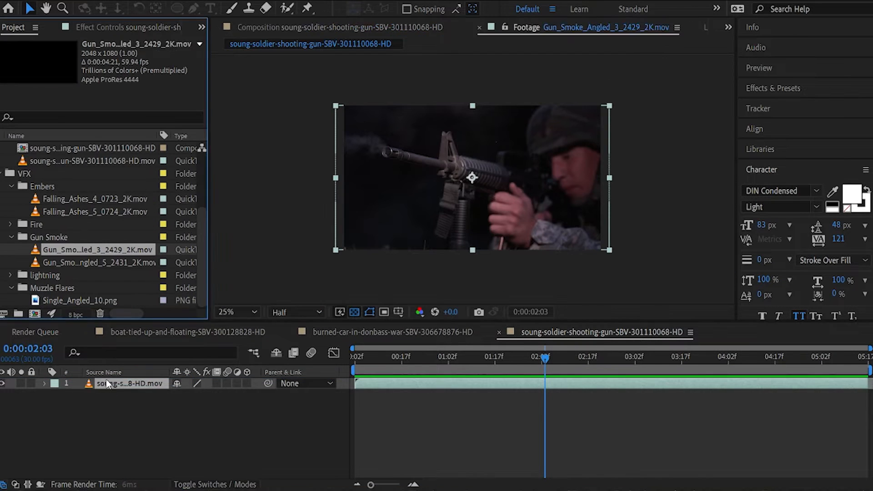
pyautogui.moveTo(98, 250); pyautogui.dragTo(227, 384)
pyautogui.moveTo(522, 203); pyautogui.dragTo(422, 177)
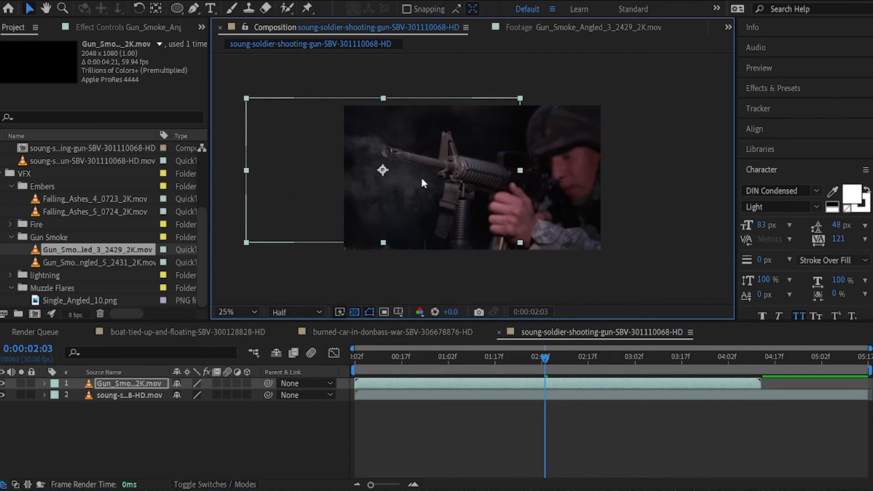
# Shift the gun-smoke layer in time to match the rifle shot, trim its start, and play back the timing.
pyautogui.press('.')
pyautogui.moveTo(455, 363); pyautogui.dragTo(432, 360)
pyautogui.moveTo(392, 211); pyautogui.dragTo(492, 227)
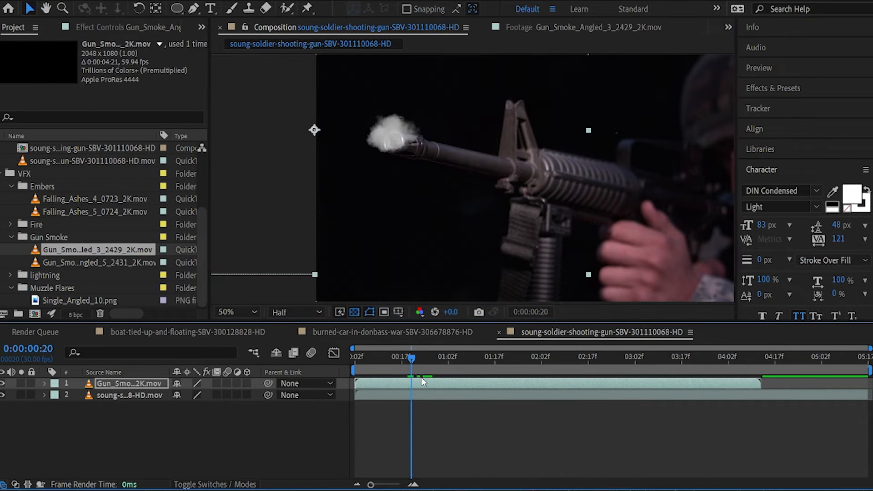
pyautogui.moveTo(421, 382); pyautogui.dragTo(467, 384)
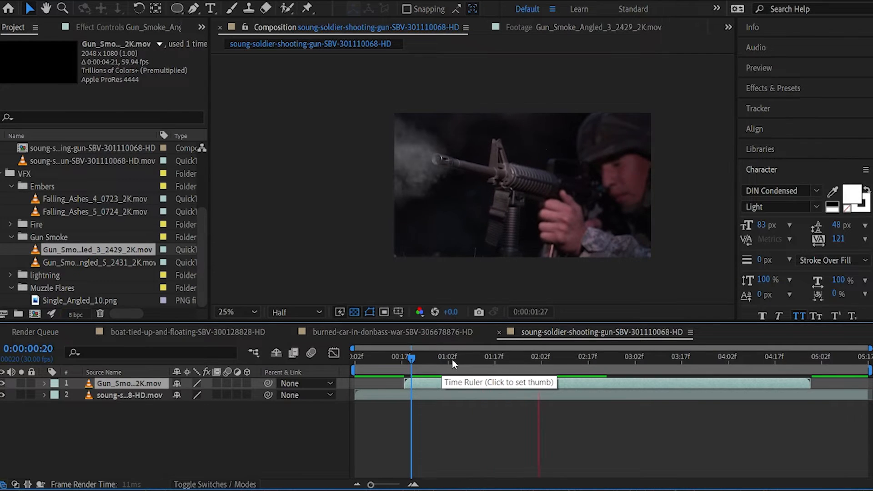
pyautogui.moveTo(480, 364); pyautogui.dragTo(413, 364)
pyautogui.press('space')
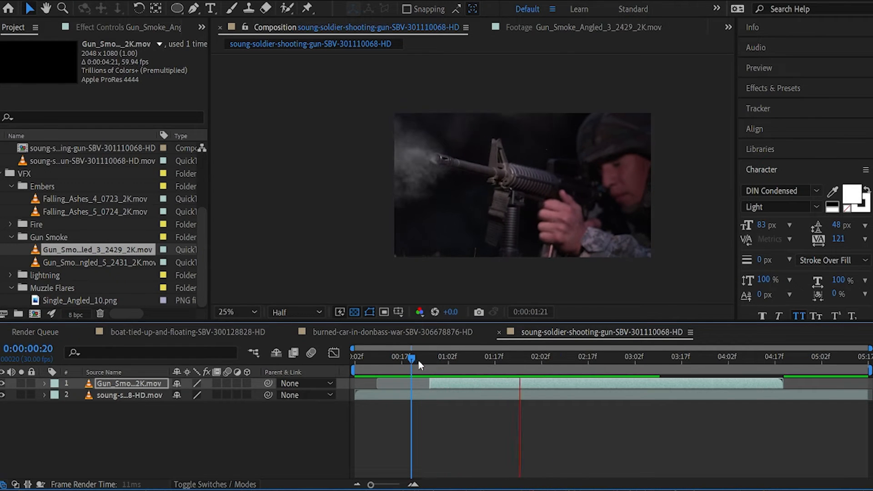
pyautogui.click(417, 362)
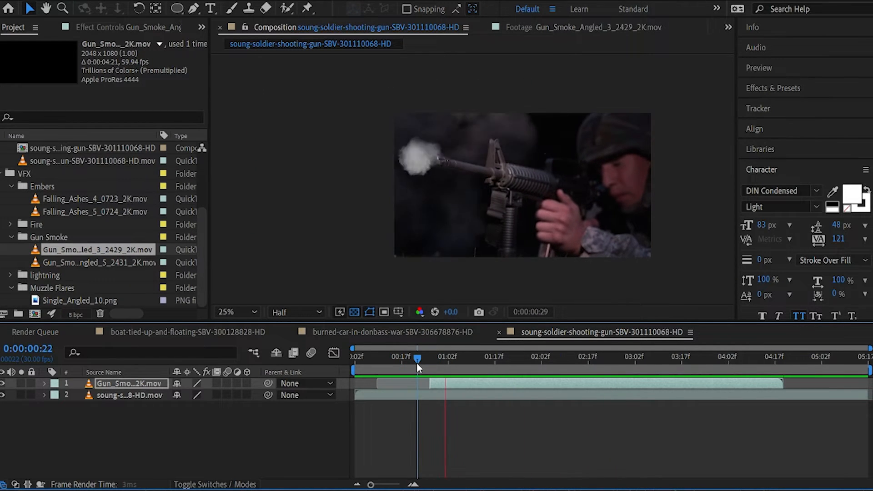
# Inspect the smoke at the muzzle and set the gun-smoke layer's blending mode to Screen.
pyautogui.moveTo(417, 362); pyautogui.dragTo(497, 364)
pyautogui.scroll(2, 449, 231)
pyautogui.moveTo(433, 182); pyautogui.dragTo(480, 194)
pyautogui.press('F4')
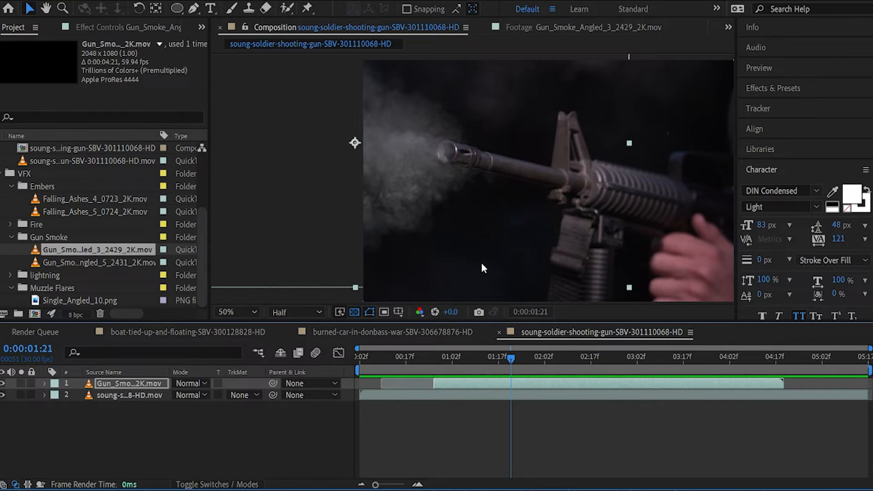
pyautogui.moveTo(490, 363); pyautogui.dragTo(509, 367)
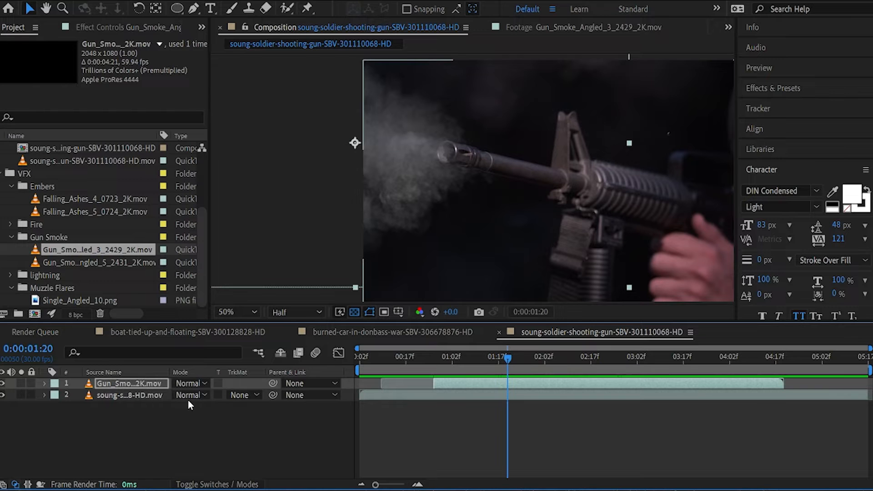
pyautogui.click(195, 384)
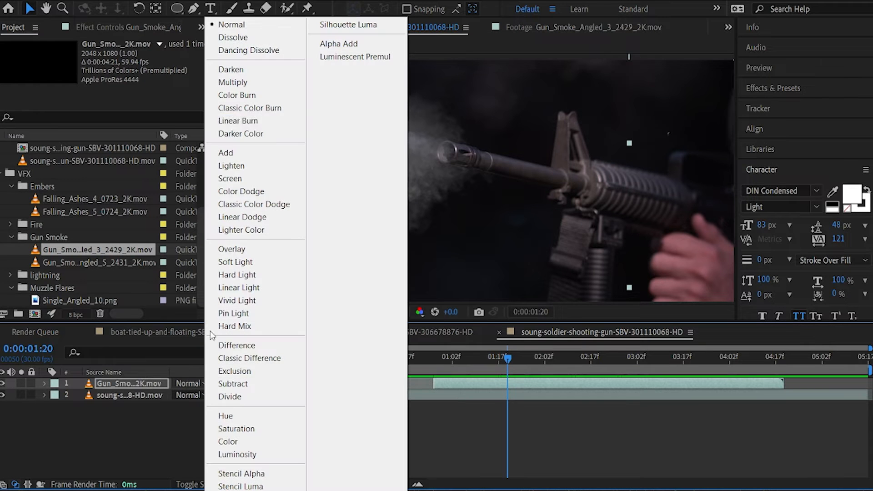
pyautogui.click(264, 178)
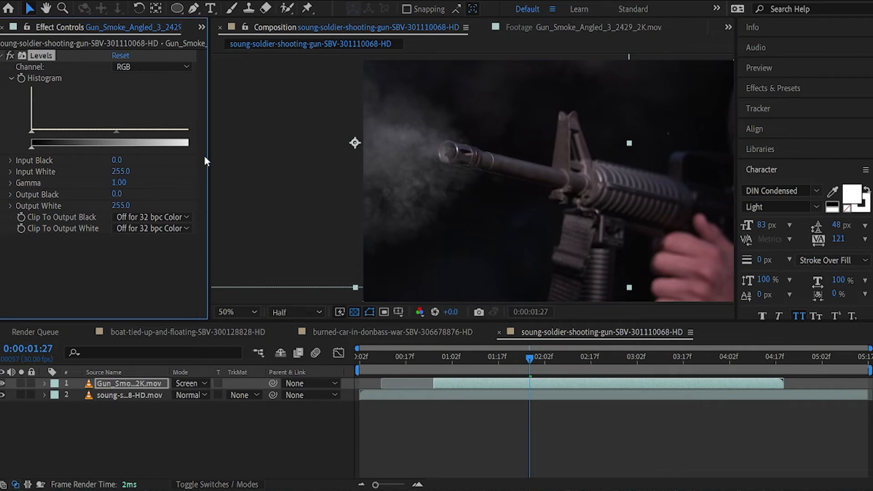
# Darken the gun smoke with Levels, using gamma 0.91 and output white 60, and play back the shot.
pyautogui.click(460, 387)
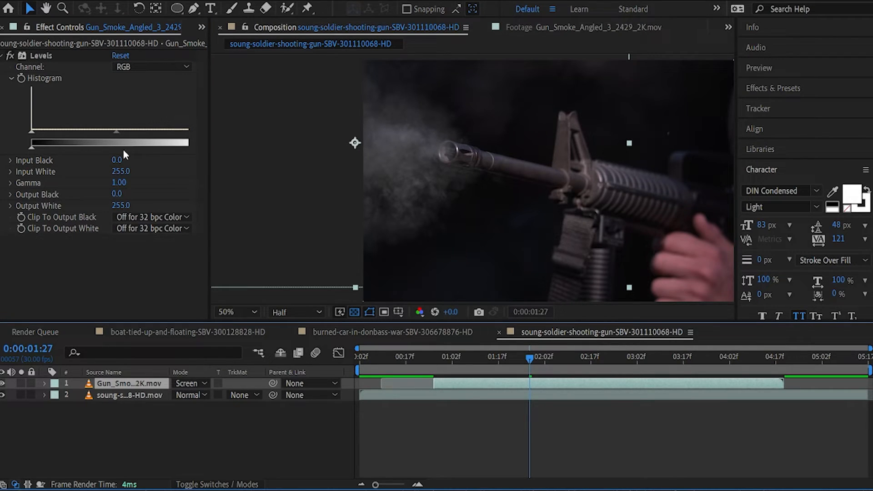
pyautogui.moveTo(187, 148); pyautogui.dragTo(181, 148)
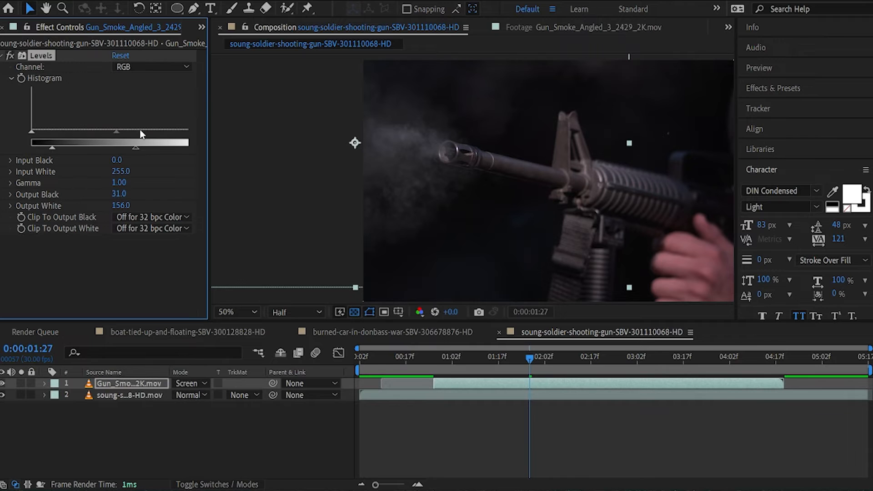
pyautogui.moveTo(134, 147); pyautogui.dragTo(152, 149)
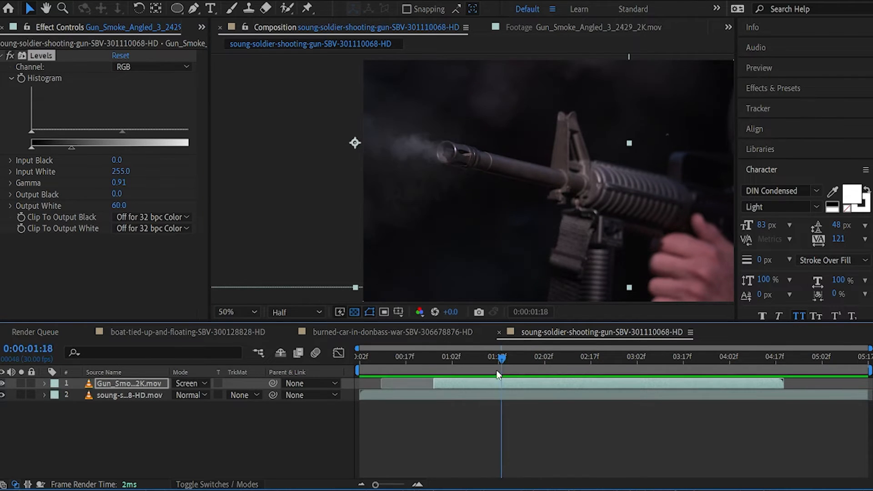
pyautogui.moveTo(498, 359); pyautogui.dragTo(404, 357)
pyautogui.scroll(-3, 484, 220)
pyautogui.press('space')
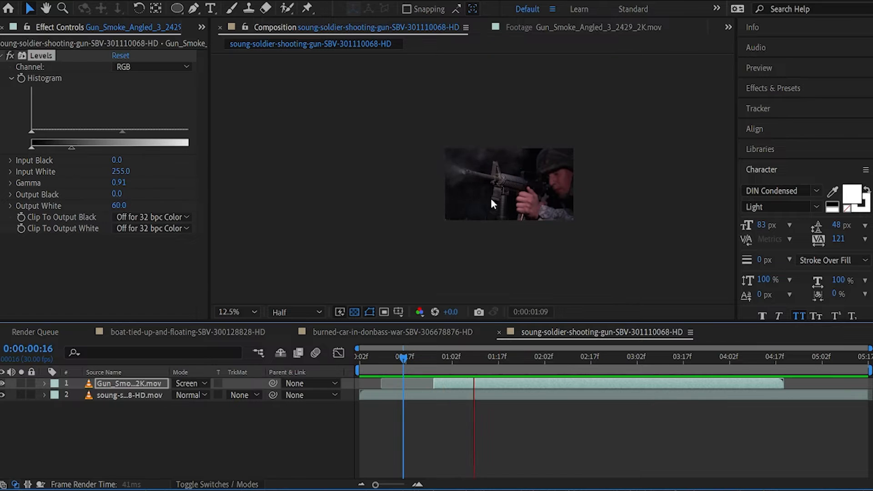
pyautogui.scroll(1, 482, 199)
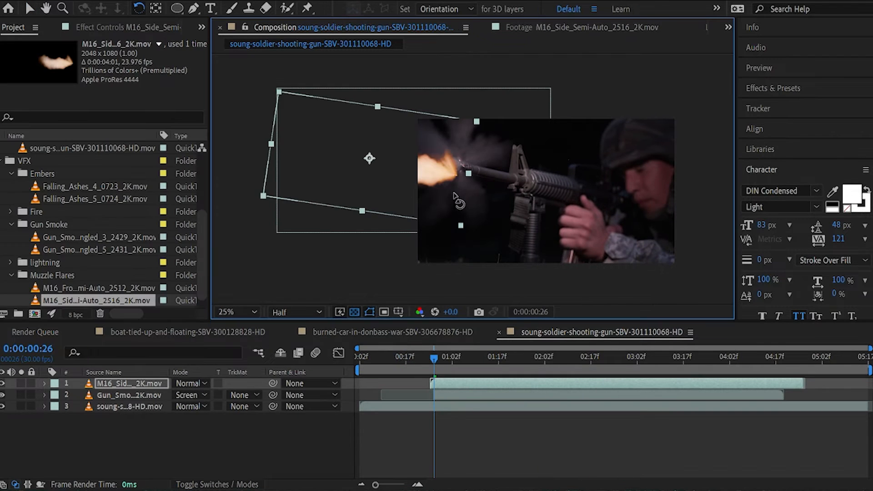
# Rotate the M16_Side_Semi-Auto_2516_2K.mov muzzle flare to line up with the barrel, play it back, and start its layer at 0:00:00:26.
pyautogui.moveTo(454, 194); pyautogui.dragTo(446, 188)
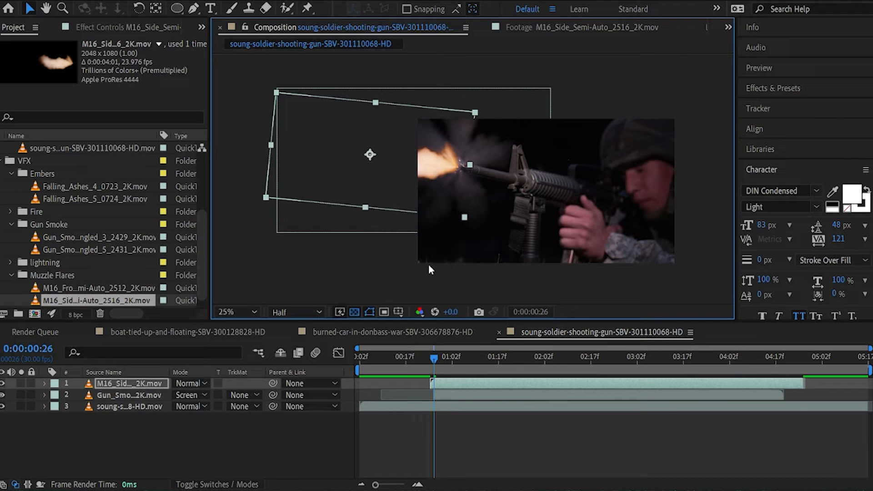
pyautogui.click(400, 361)
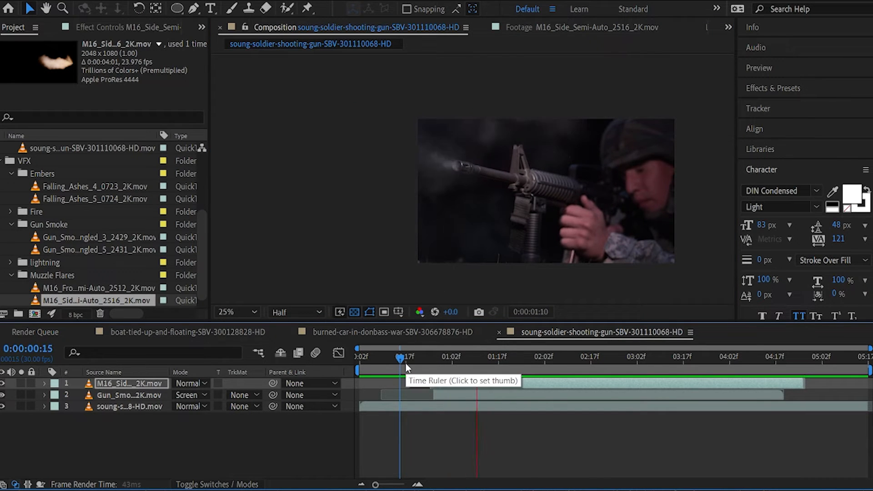
pyautogui.press('space')
pyautogui.click(415, 364)
pyautogui.moveTo(419, 364); pyautogui.dragTo(440, 380)
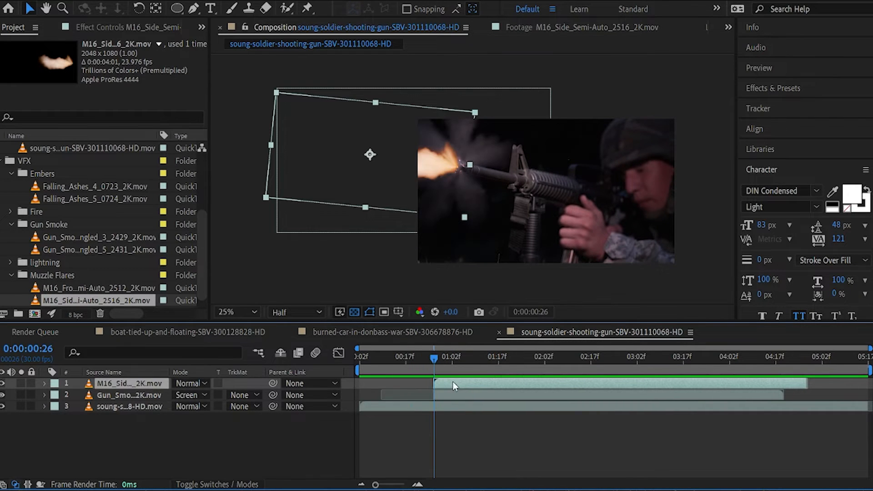
# Time-stretch the muzzle-flare layer to 125% and play back the gunshot.
pyautogui.rightClick(457, 382)
pyautogui.moveTo(528, 116)
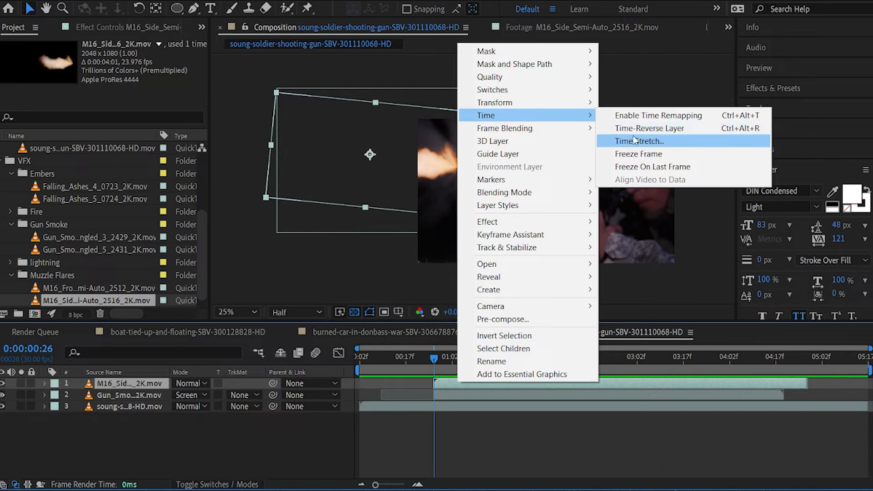
pyautogui.click(634, 141)
pyautogui.write('125')
pyautogui.press('Return')
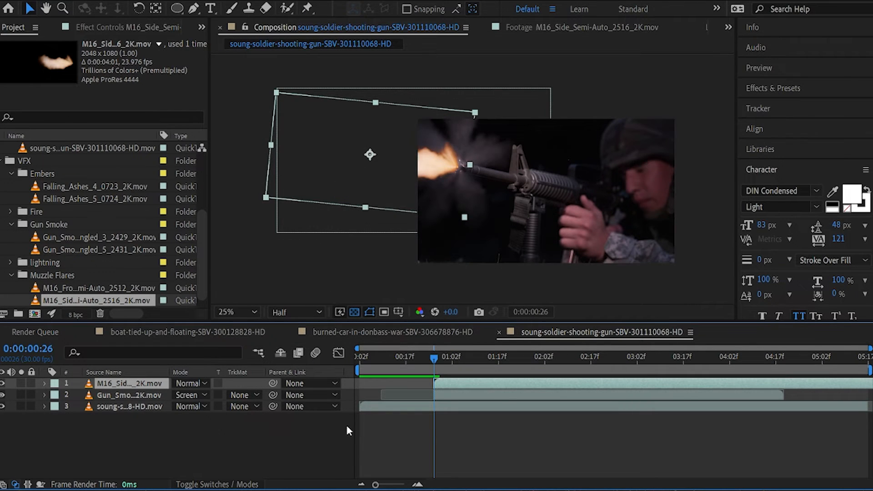
pyautogui.moveTo(433, 358); pyautogui.dragTo(409, 359)
pyautogui.press('space')
pyautogui.press('space')
pyautogui.click(439, 361)
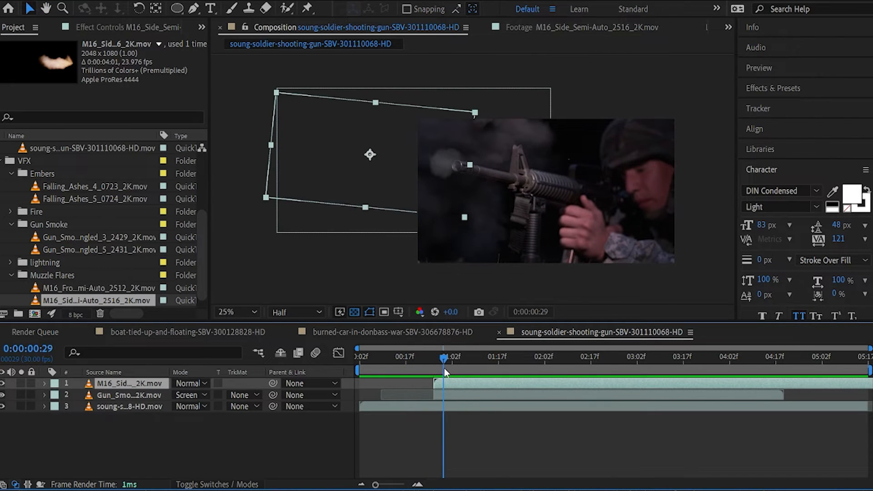
# Set the muzzle flare's blending mode to Add and apply Gaussian Blur with a blurriness of 59.9.
pyautogui.click(191, 384)
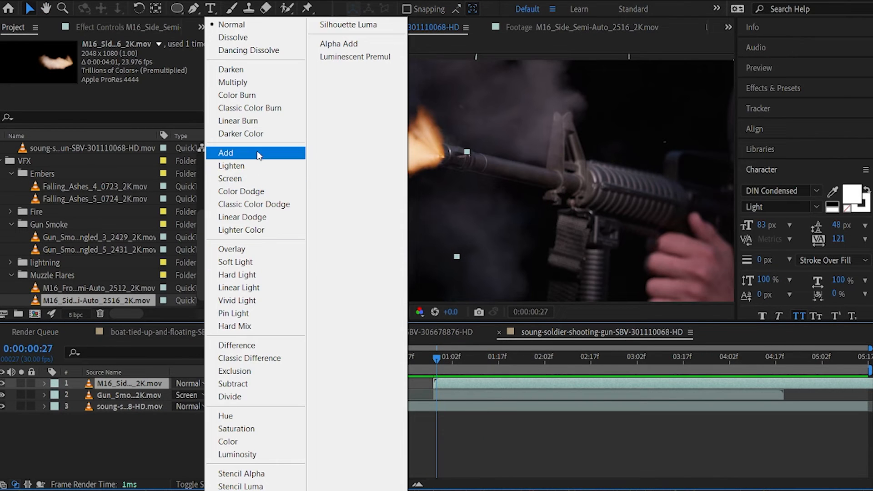
pyautogui.click(258, 155)
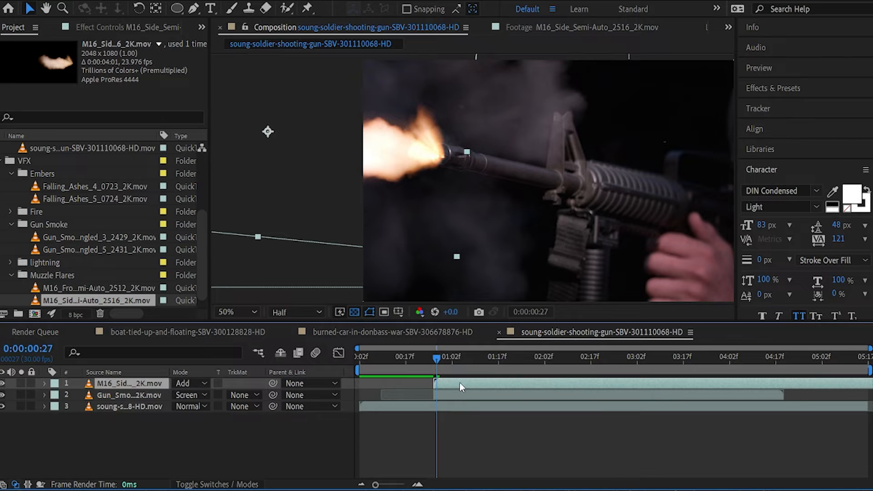
pyautogui.hotkey('ctrl', 'space')
pyautogui.write('ga')
pyautogui.click(438, 389)
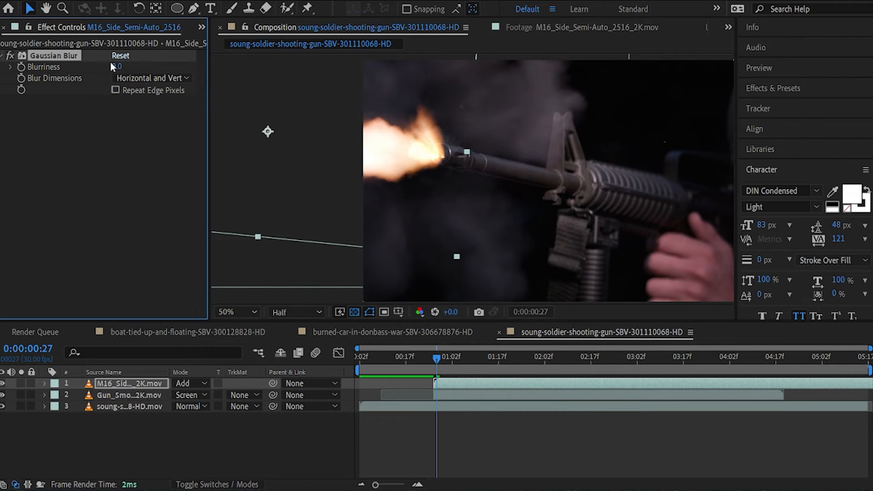
pyautogui.moveTo(326, 78); pyautogui.dragTo(496, 98)
pyautogui.scroll(-1, 512, 141)
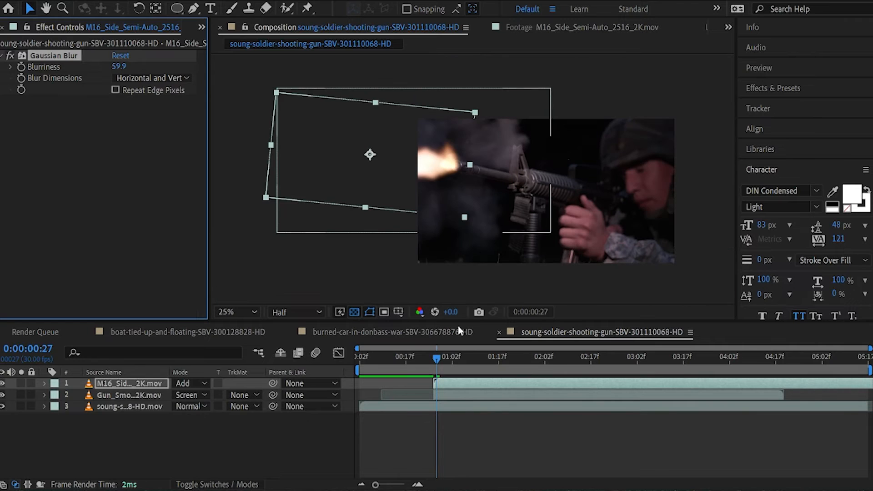
# Enlarge the muzzle flare at the barrel, trim the end of its layer, and play back the shot.
pyautogui.click(485, 421)
pyautogui.moveTo(435, 364)
pyautogui.mouseDown()
pyautogui.moveTo(373, 365)
pyautogui.moveTo(436, 373)
pyautogui.mouseUp()
pyautogui.click(437, 383)
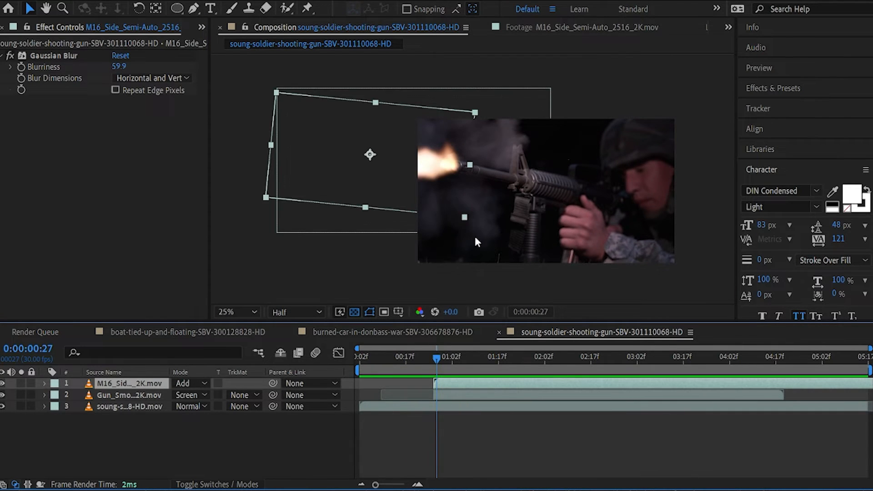
pyautogui.moveTo(465, 218); pyautogui.dragTo(456, 195)
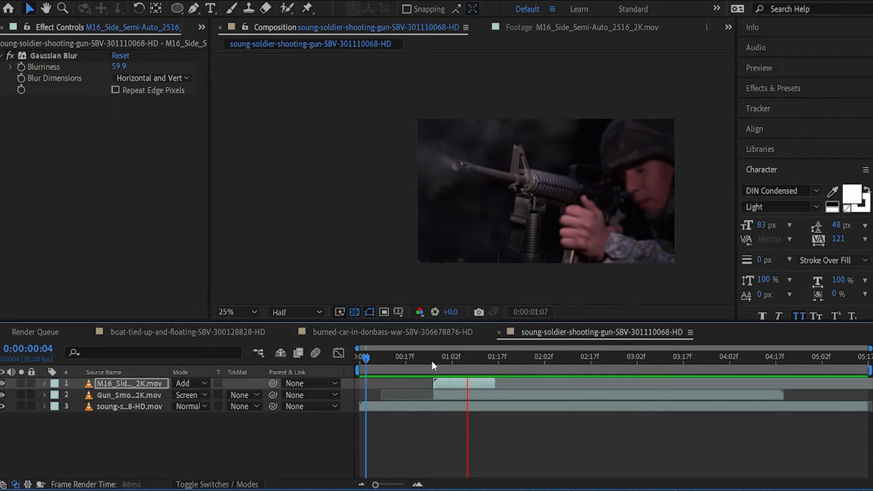
pyautogui.press('space')
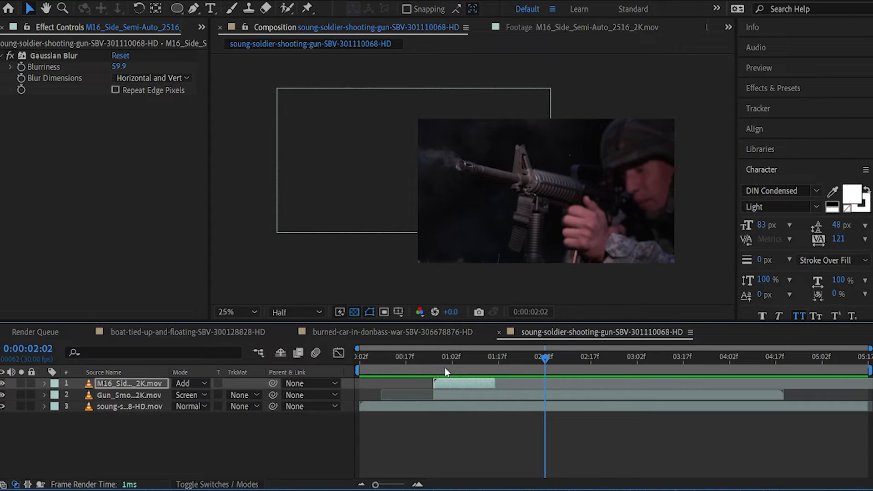
# Add a 1920 x 1080 yellow solid as the top layer at the flash frame and set its blending mode to Overlay.
pyautogui.click(435, 364)
pyautogui.hotkey('ctrl', 'y')
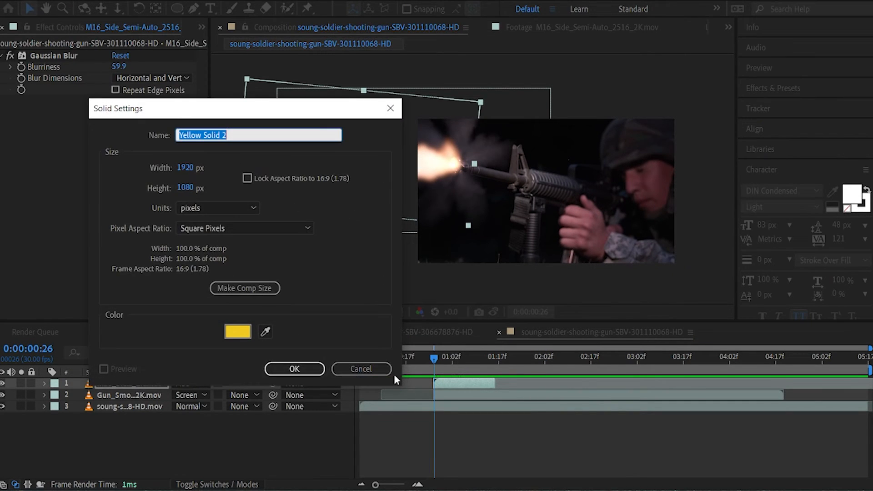
pyautogui.press('Return')
pyautogui.press('t')
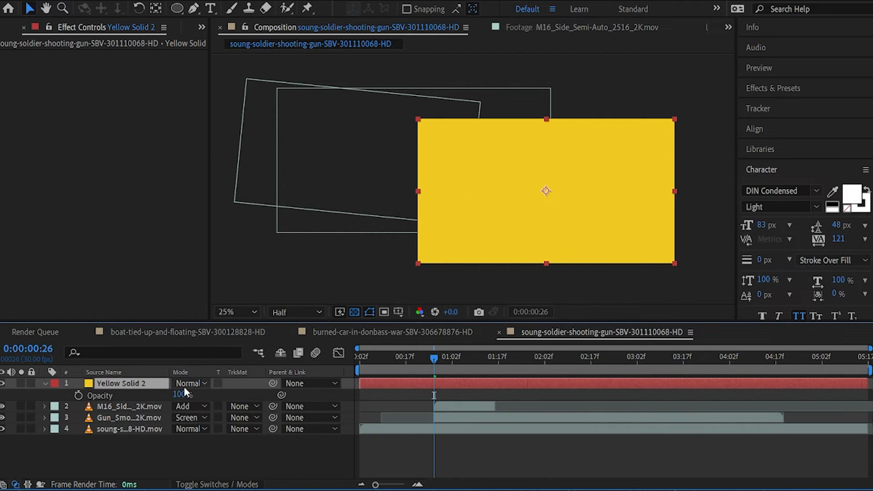
pyautogui.click(186, 387)
pyautogui.click(291, 250)
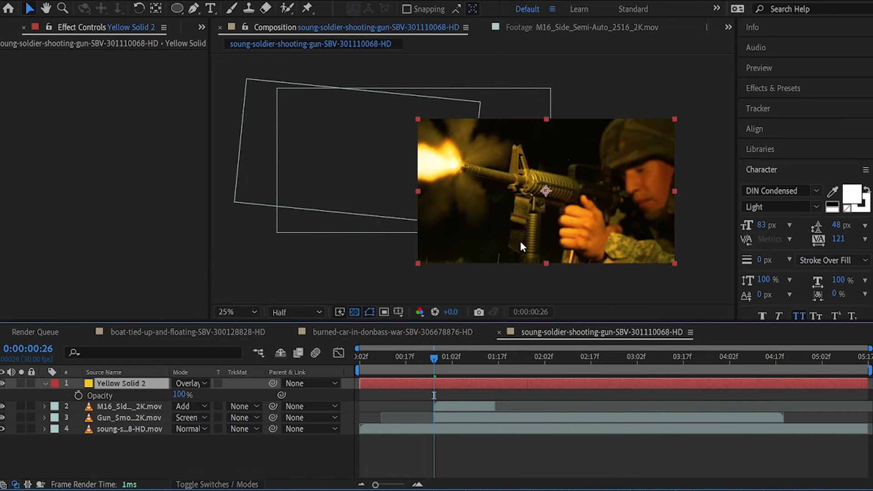
# Lower the opacity of the yellow solid covering the soldier shot.
pyautogui.scroll(2, 518, 238)
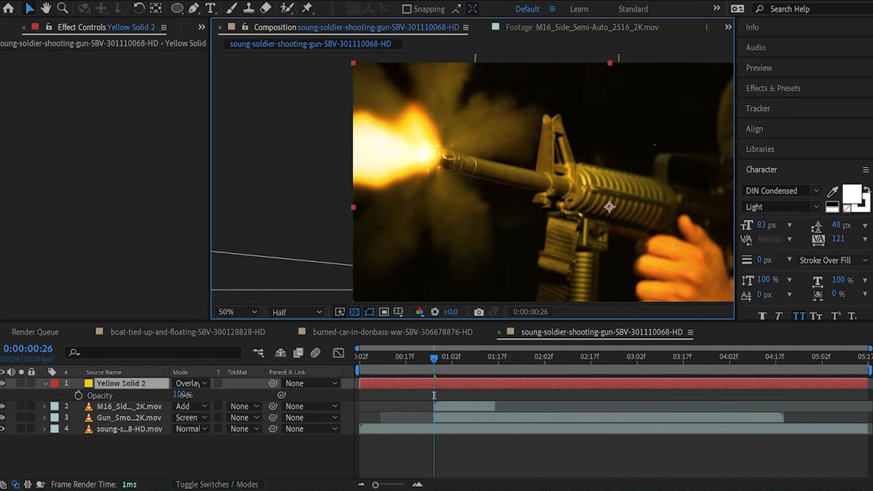
pyautogui.moveTo(185, 395); pyautogui.dragTo(102, 397)
pyautogui.press('h')
pyautogui.moveTo(614, 223); pyautogui.dragTo(532, 197)
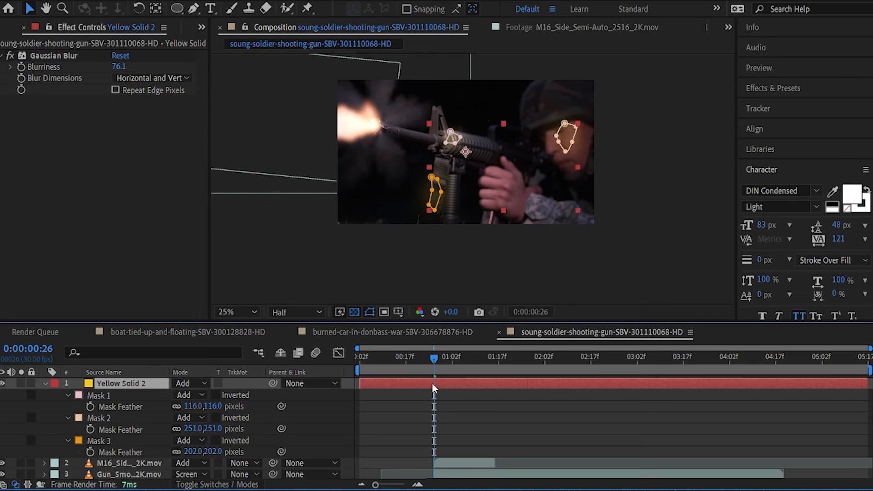
# Trim the masked yellow glow solid to run from 0:00:00:26 through 0:00:00:28, and play back the flash.
pyautogui.hotkey('alt', '[')
pyautogui.click(463, 407)
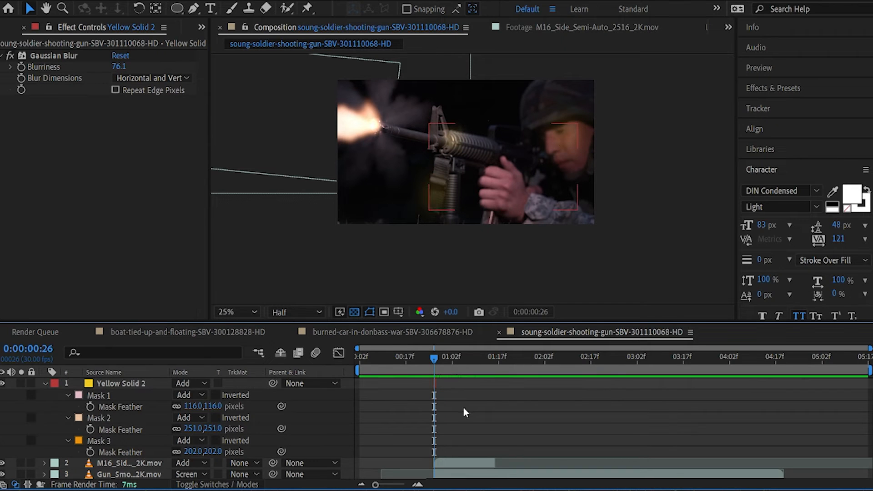
pyautogui.scroll(4, 460, 396)
pyautogui.press('pagedown')
pyautogui.press('pagedown')
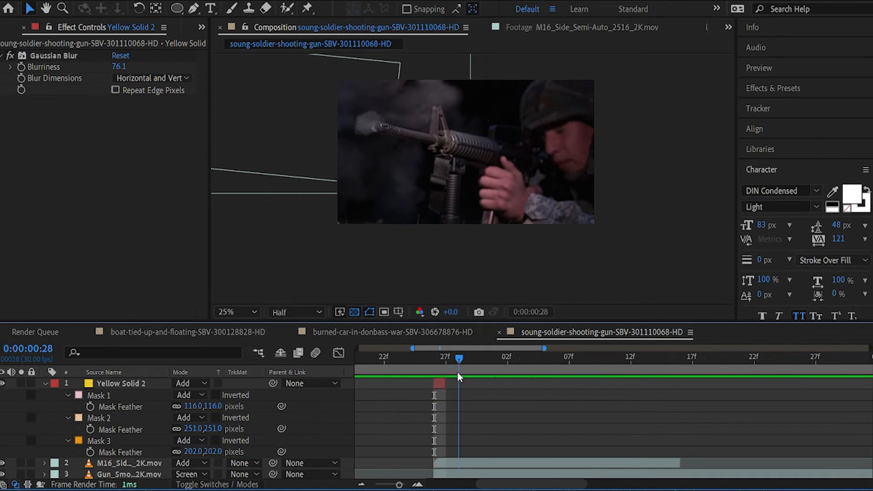
pyautogui.moveTo(447, 383); pyautogui.dragTo(477, 385)
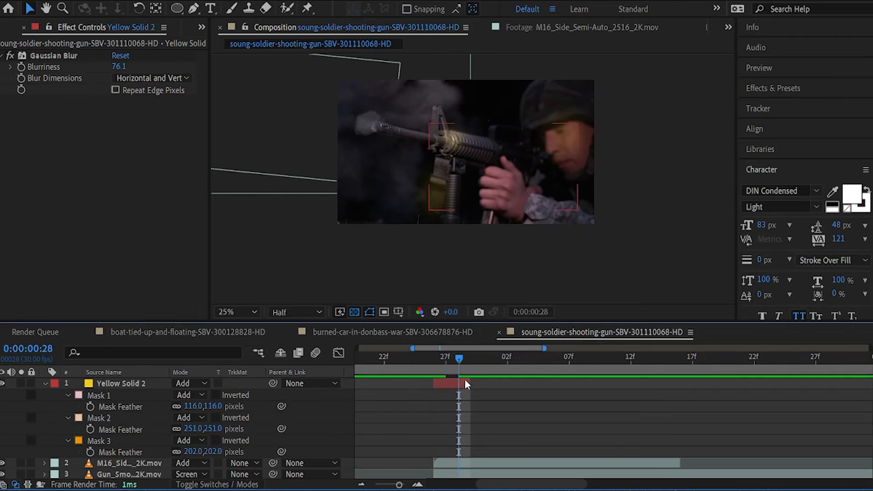
pyautogui.press('space')
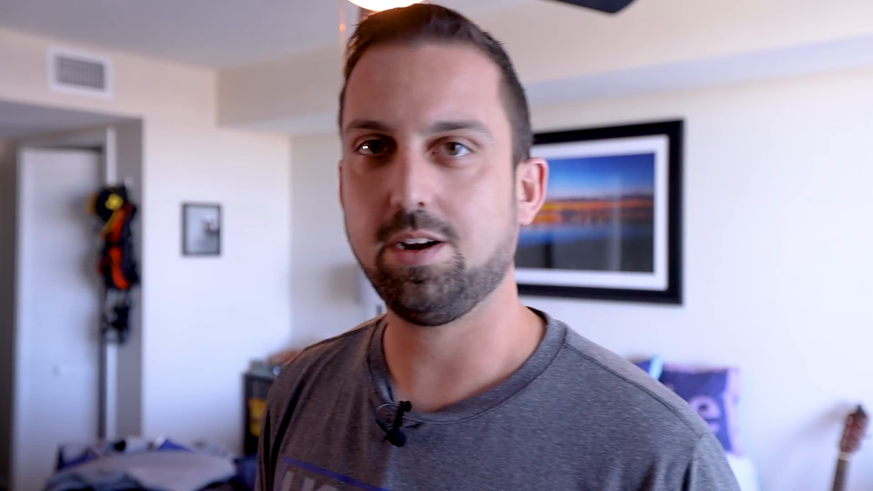